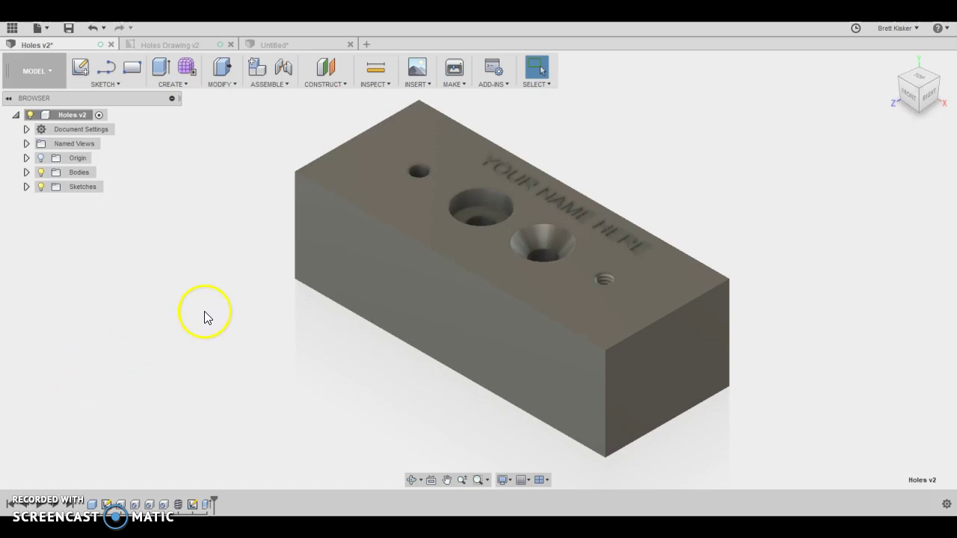
# Examine the hole profiles from the front with a temporary section analysis offset -1 in from the block's long front face.
pyautogui.click(368, 87)
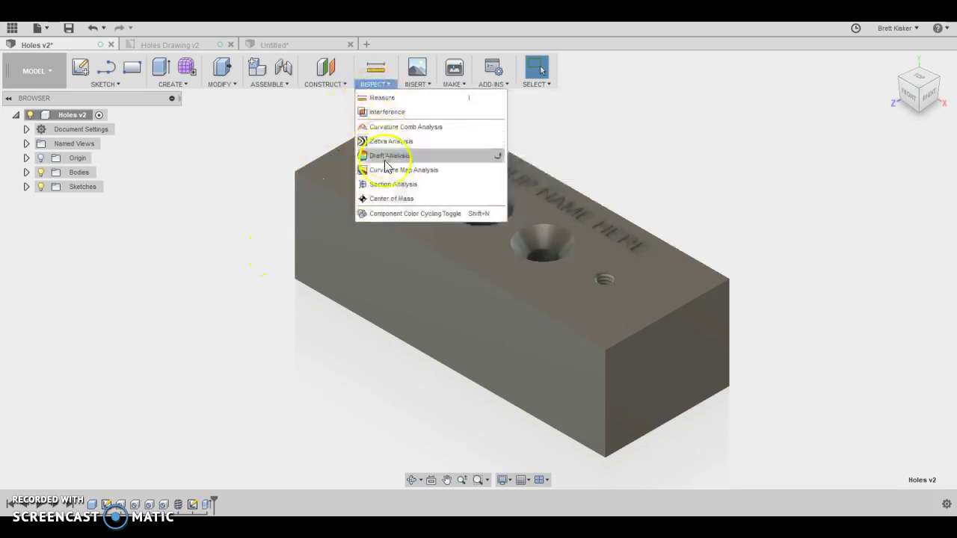
pyautogui.click(390, 184)
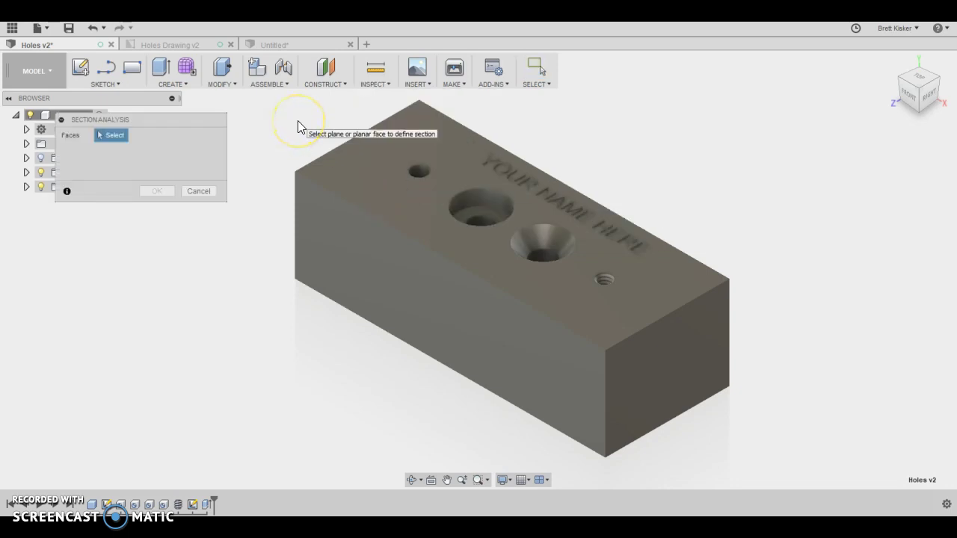
pyautogui.click(342, 251)
pyautogui.moveTo(318, 265)
pyautogui.mouseDown()
pyautogui.moveTo(379, 229)
pyautogui.moveTo(491, 199)
pyautogui.moveTo(503, 241)
pyautogui.mouseUp()
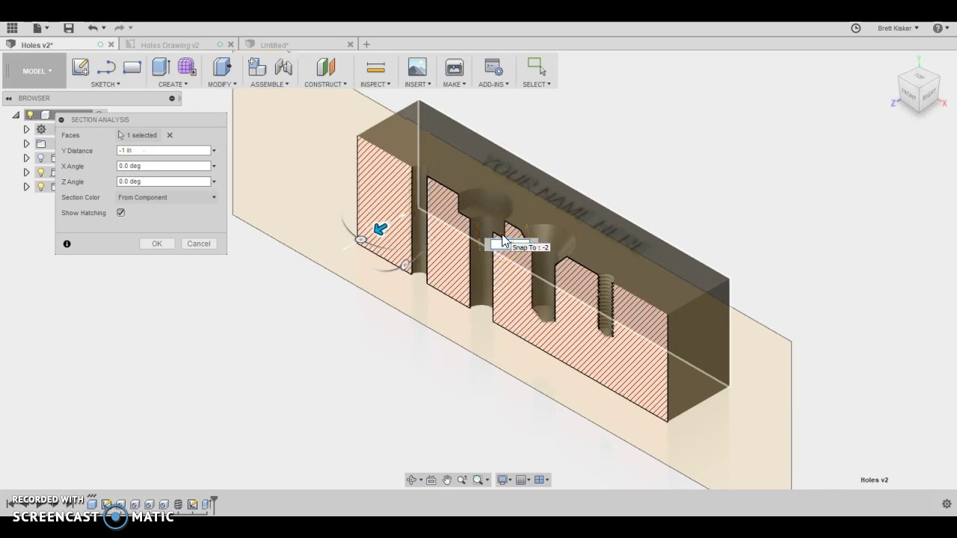
pyautogui.click(501, 241)
pyautogui.write('-1')
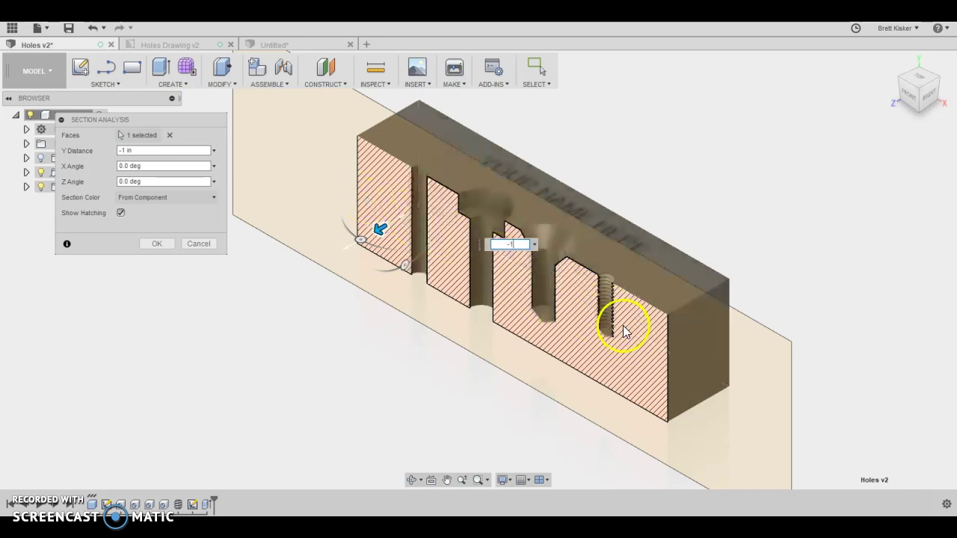
pyautogui.click(906, 103)
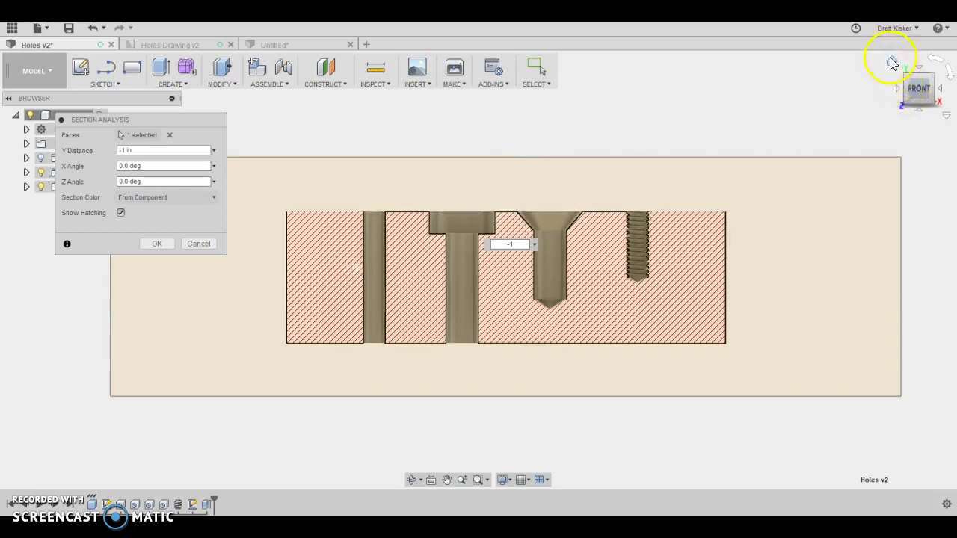
pyautogui.click(891, 60)
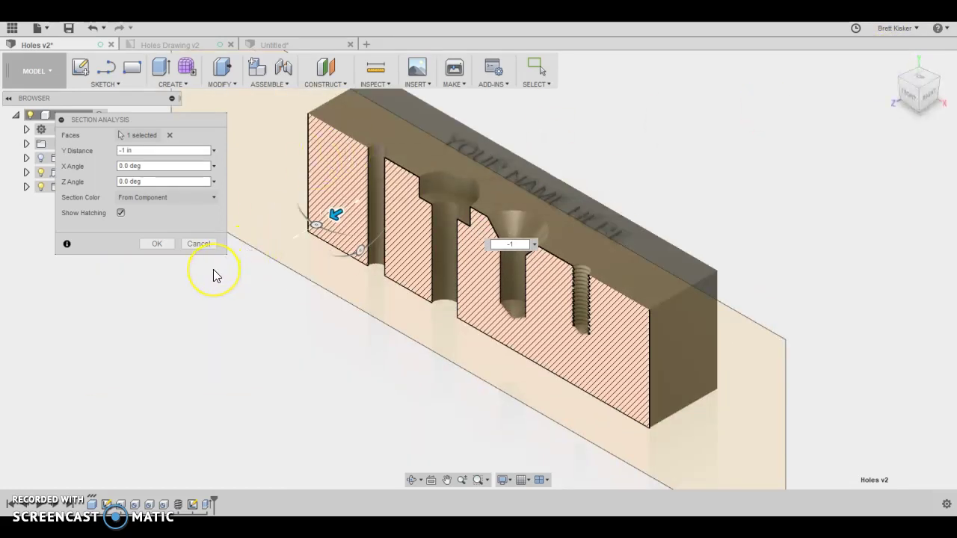
pyautogui.click(206, 250)
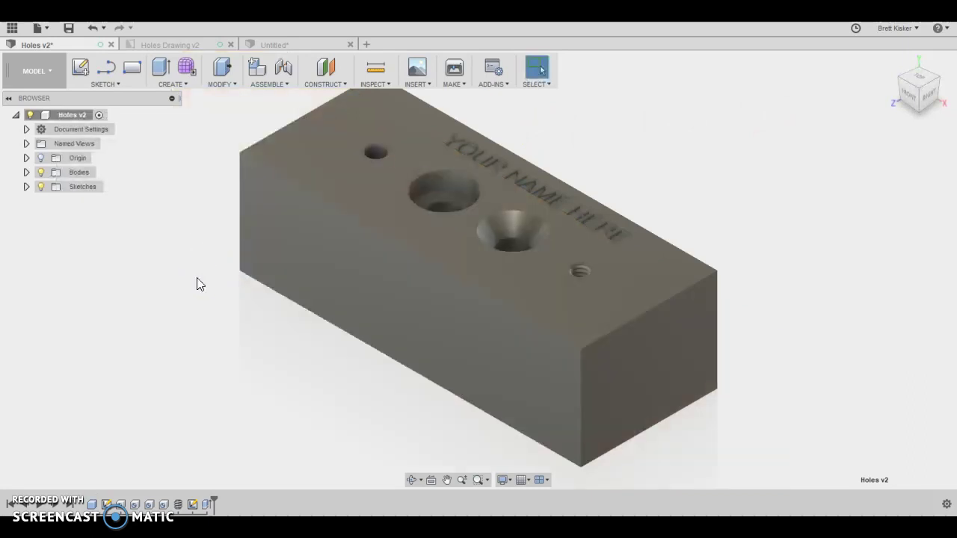
# Save the design with the version description User Saved and create a new full-assembly drawing from it using the LNHS TITLE BLOCK template.
pyautogui.click(35, 29)
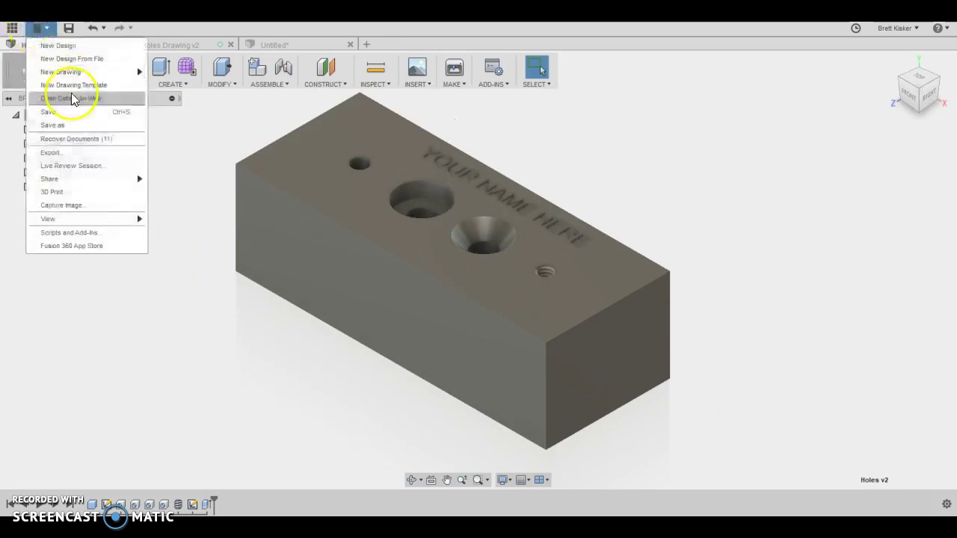
pyautogui.moveTo(97, 71)
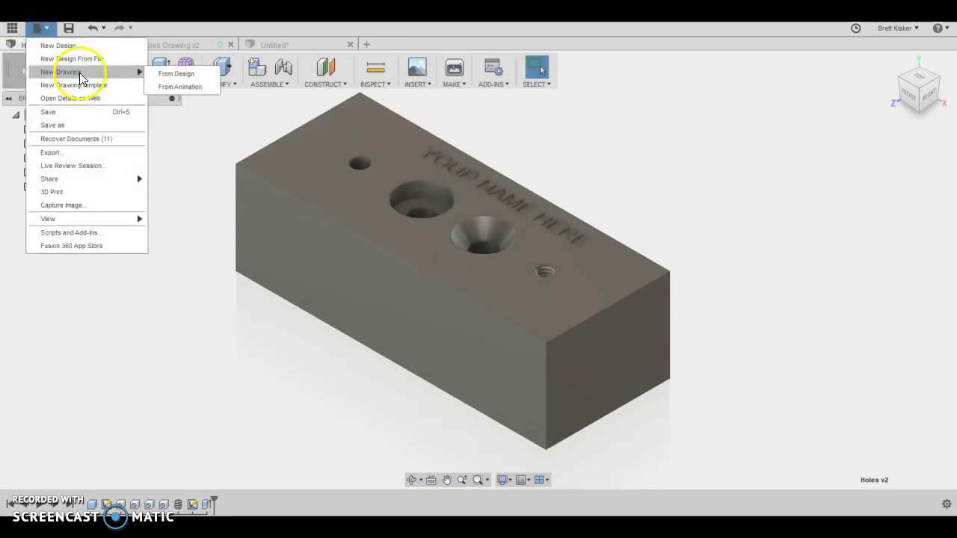
pyautogui.click(178, 76)
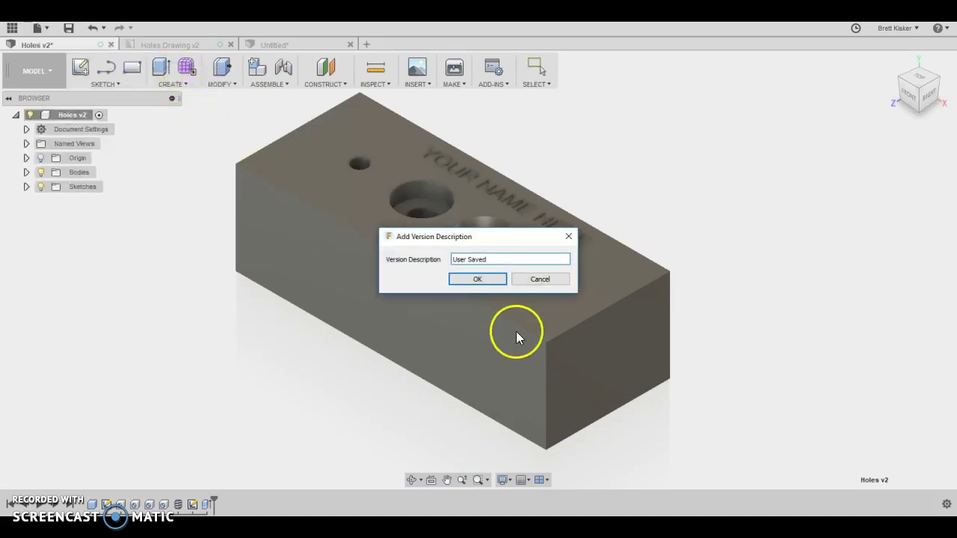
pyautogui.click(499, 282)
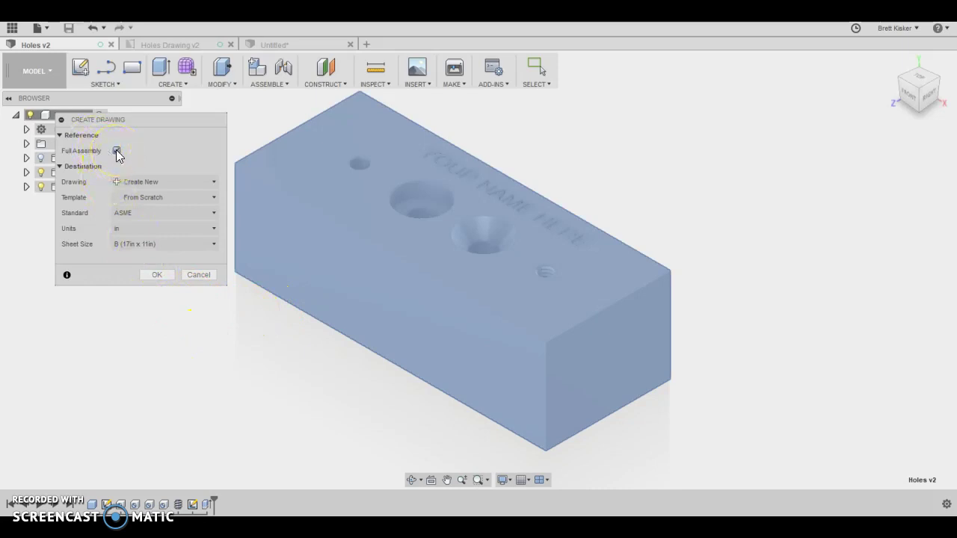
pyautogui.click(150, 197)
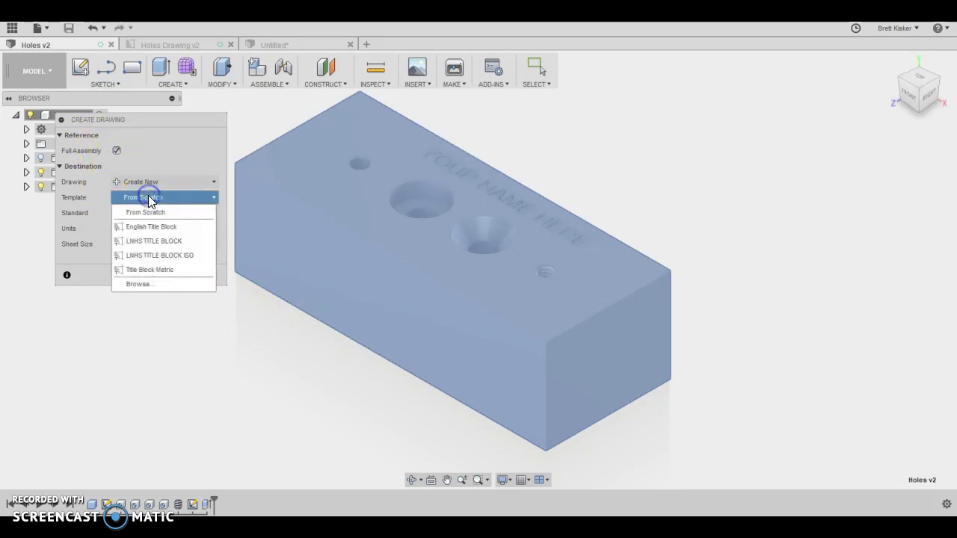
pyautogui.click(155, 242)
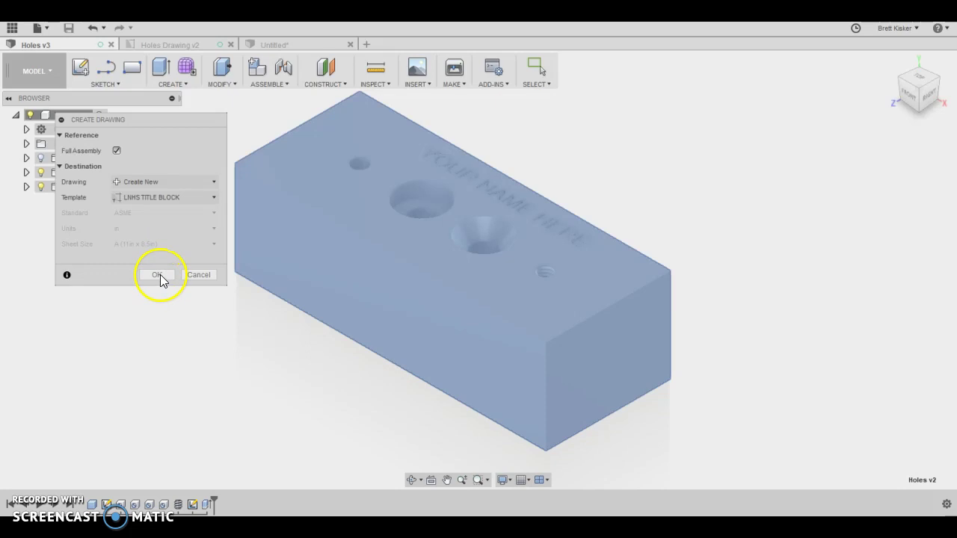
pyautogui.click(157, 275)
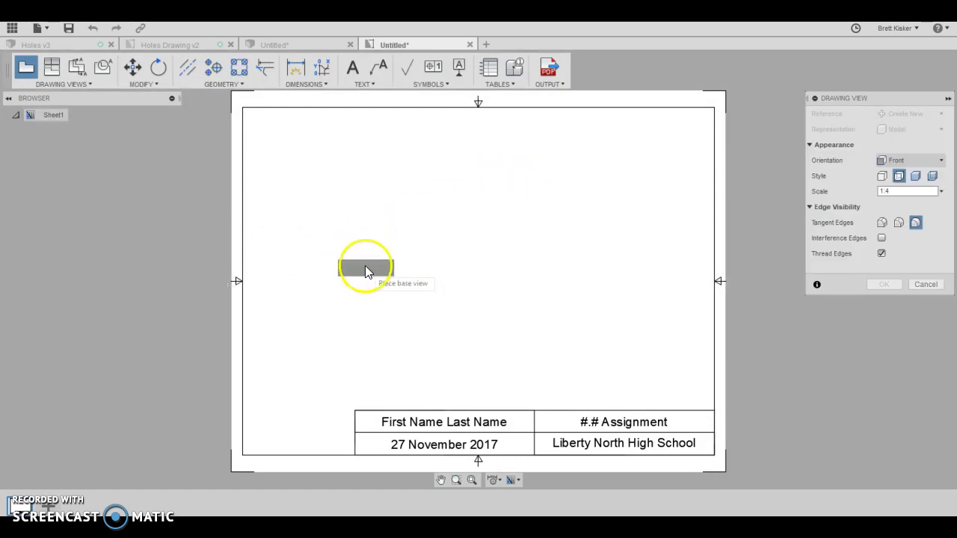
# Place a base view with TOP orientation at scale .75 in the upper-left area of the sheet.
pyautogui.click(884, 161)
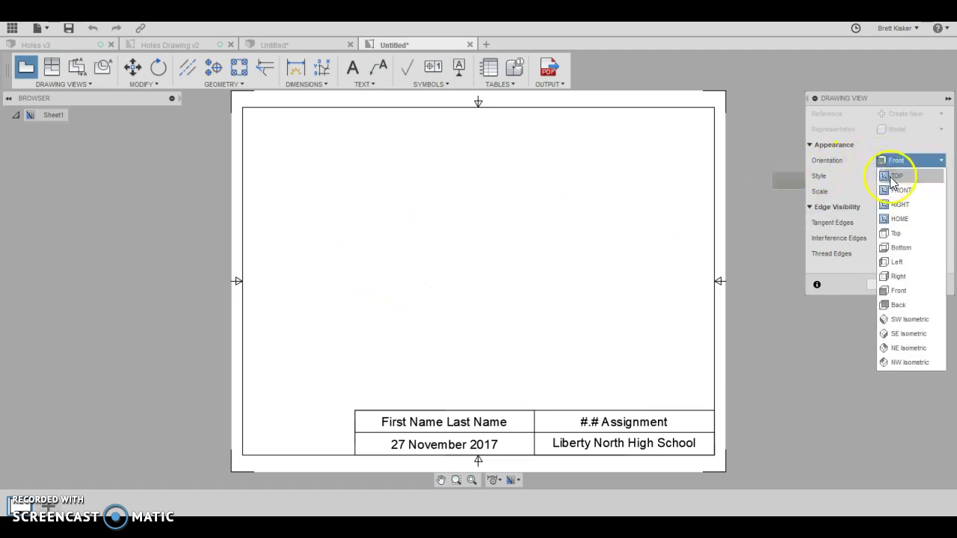
pyautogui.click(891, 176)
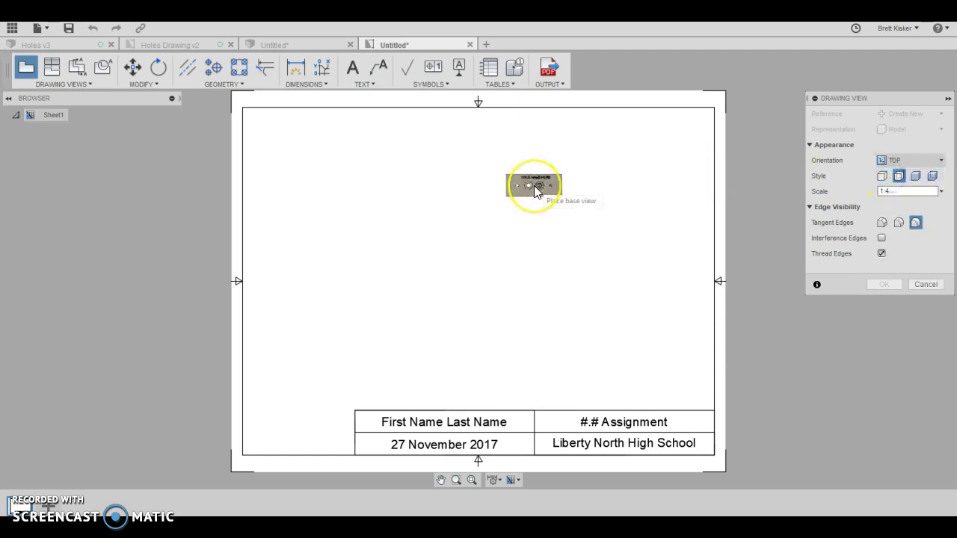
pyautogui.scroll(5, 534, 186)
pyautogui.scroll(-6, 537, 193)
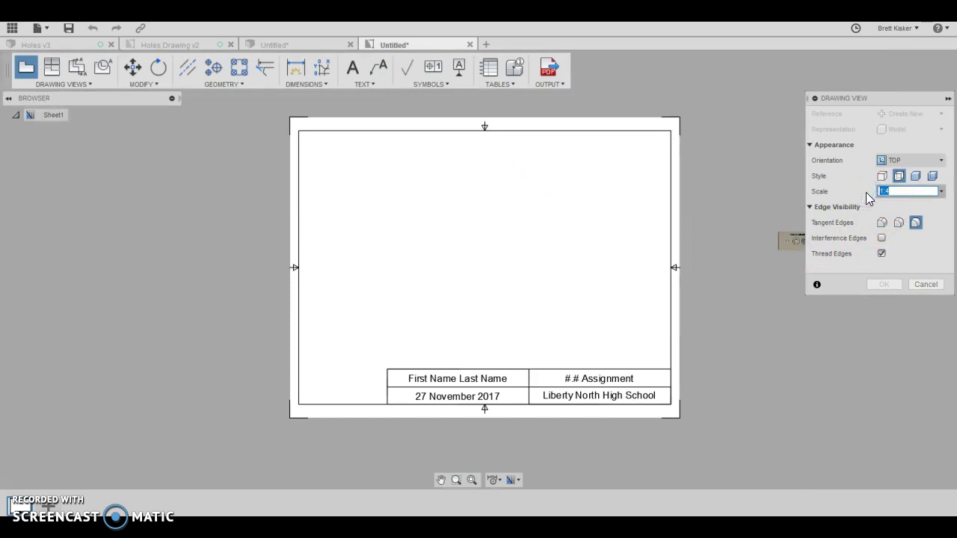
pyautogui.write('.75')
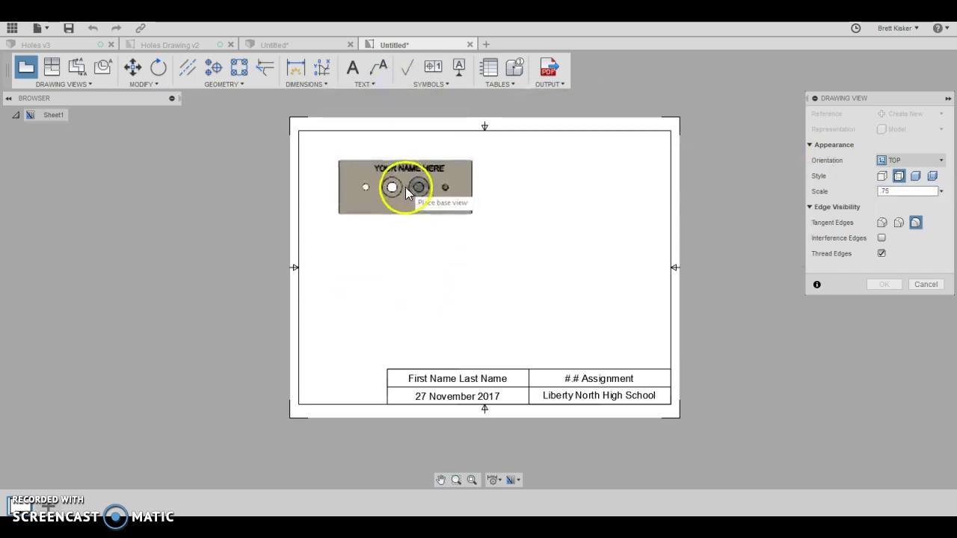
pyautogui.click(402, 195)
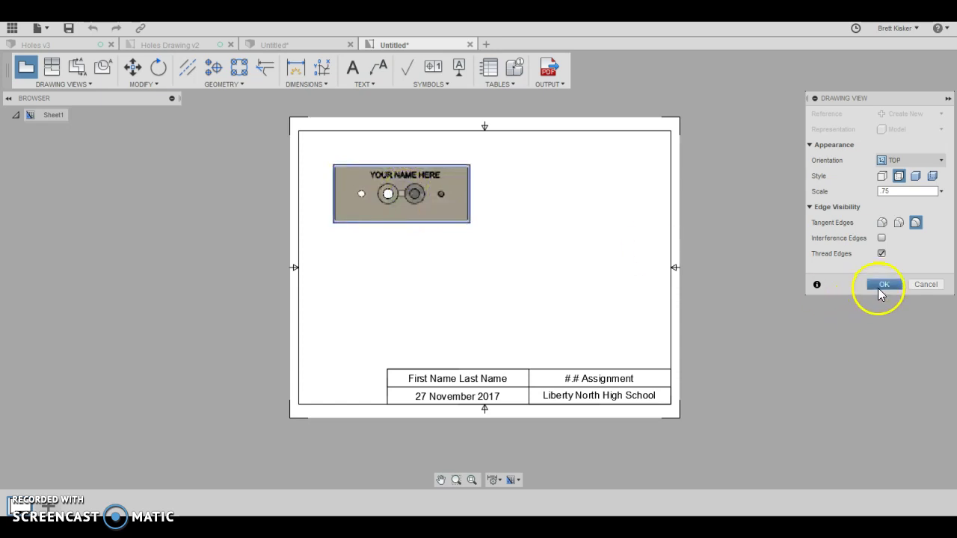
pyautogui.click(880, 287)
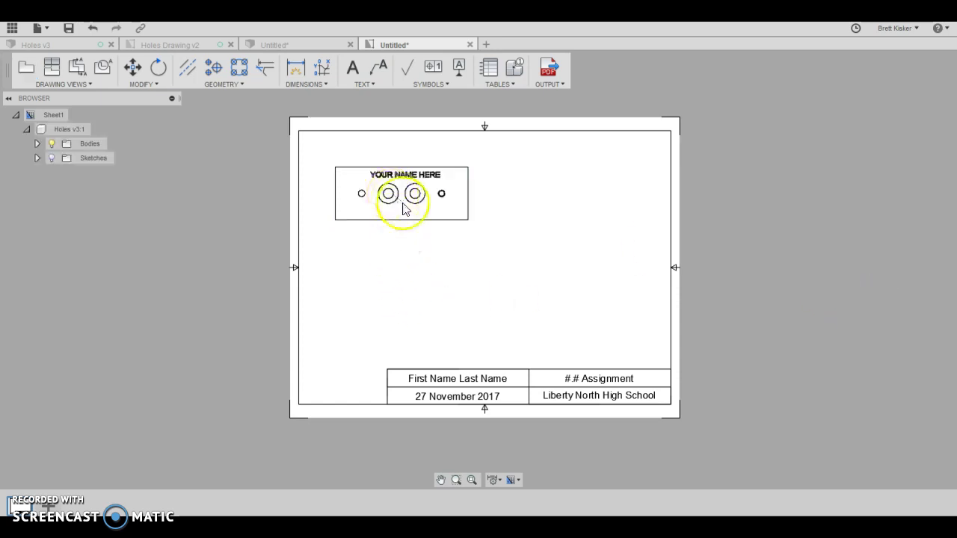
# Add center marks to the plain, counterbored and countersunk holes in the top view.
pyautogui.scroll(2, 404, 208)
pyautogui.moveTo(412, 209)
pyautogui.mouseDown(button='middle')
pyautogui.moveTo(412, 195)
pyautogui.moveTo(426, 235)
pyautogui.moveTo(406, 255)
pyautogui.mouseUp(button='middle')
pyautogui.click(591, 227)
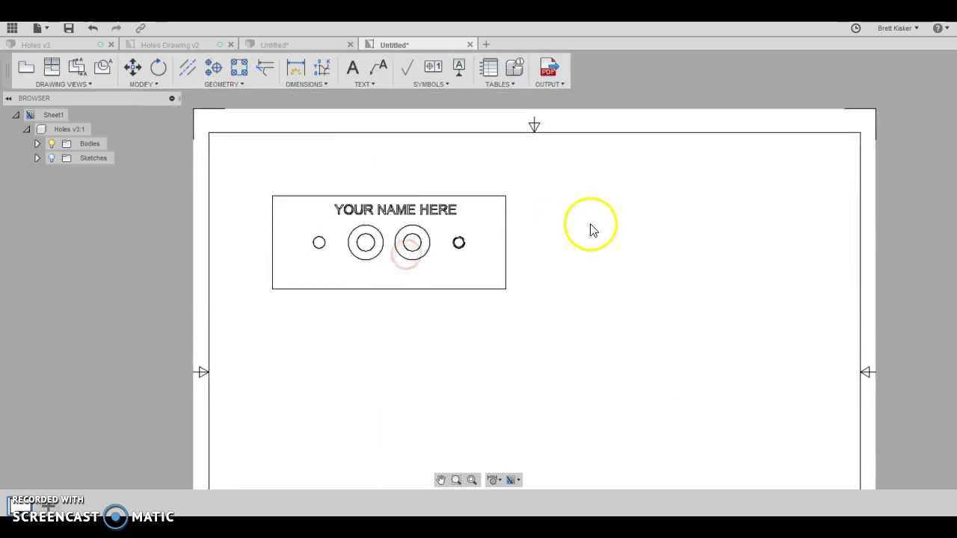
pyautogui.click(216, 75)
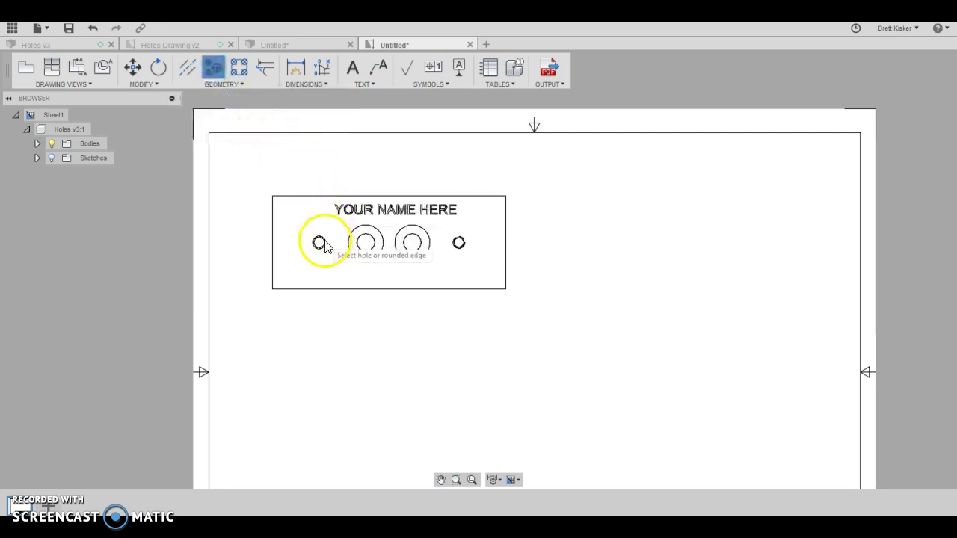
pyautogui.scroll(5, 325, 247)
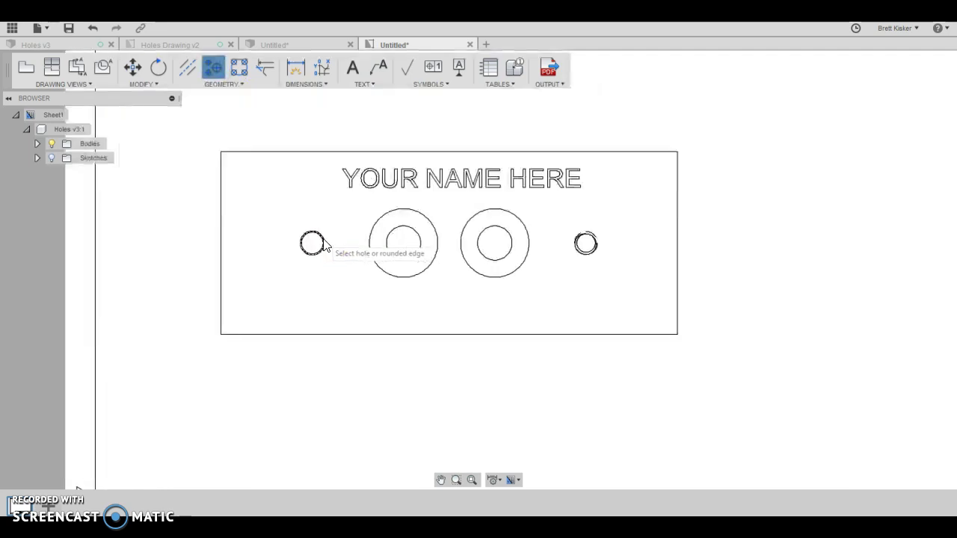
pyautogui.click(320, 240)
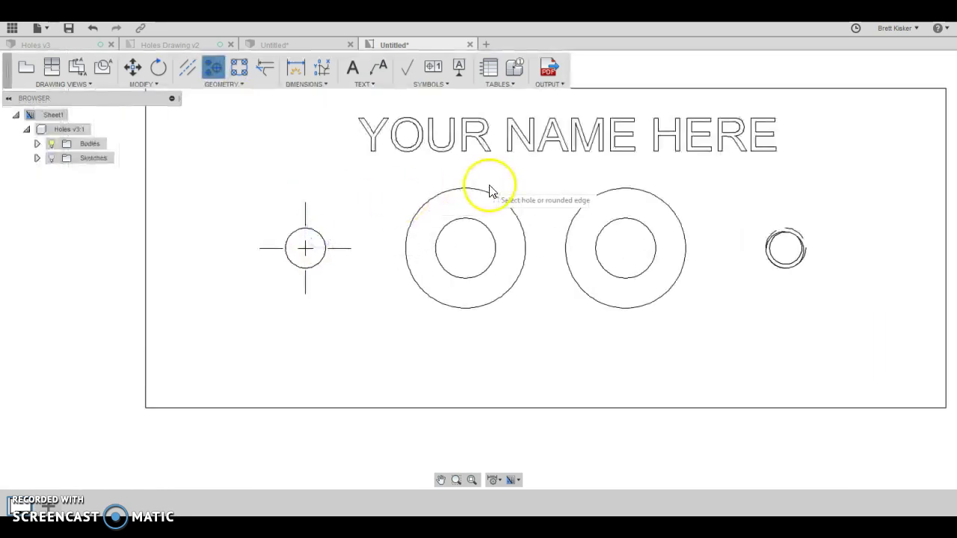
pyautogui.click(652, 204)
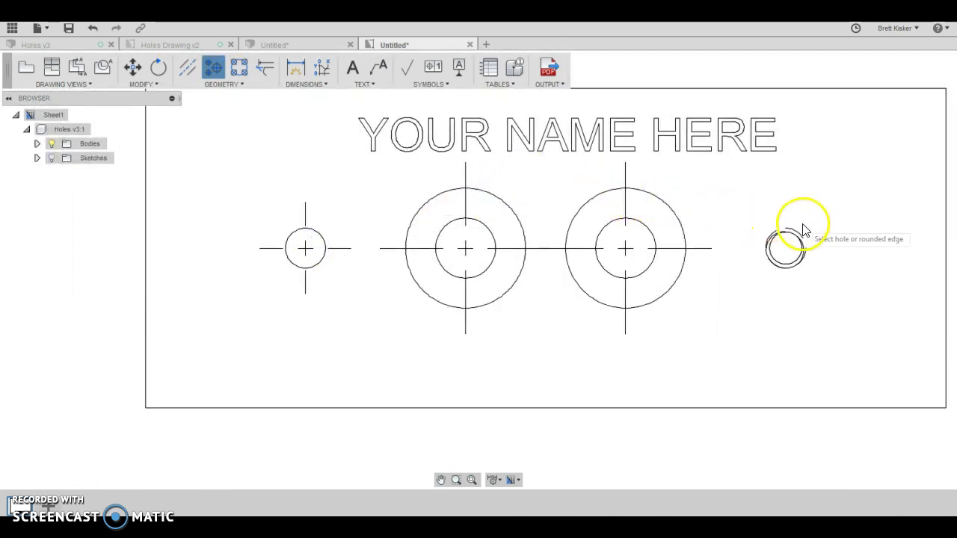
# Add a center mark to the threaded hole using its outer thread edge, and finish the Center Mark command.
pyautogui.scroll(4, 795, 224)
pyautogui.scroll(3, 796, 236)
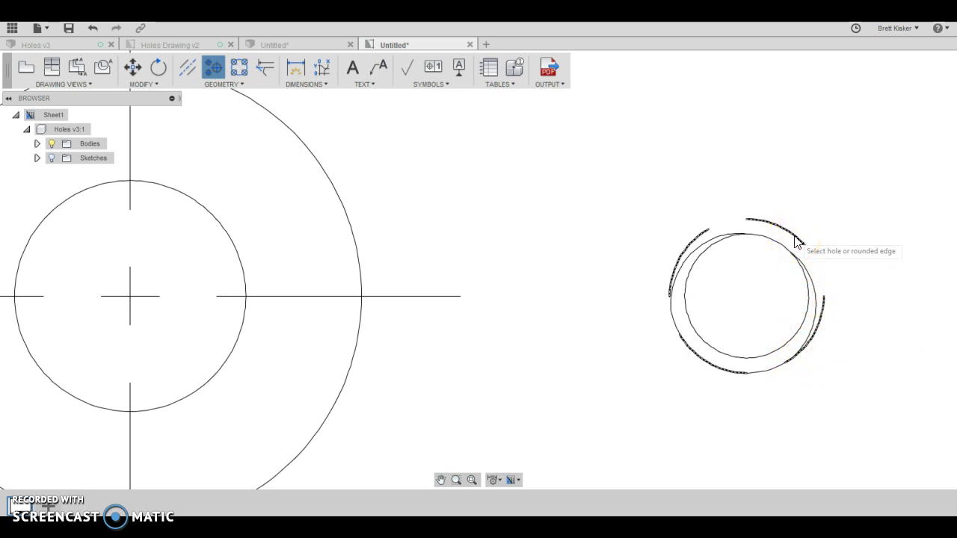
pyautogui.click(795, 237)
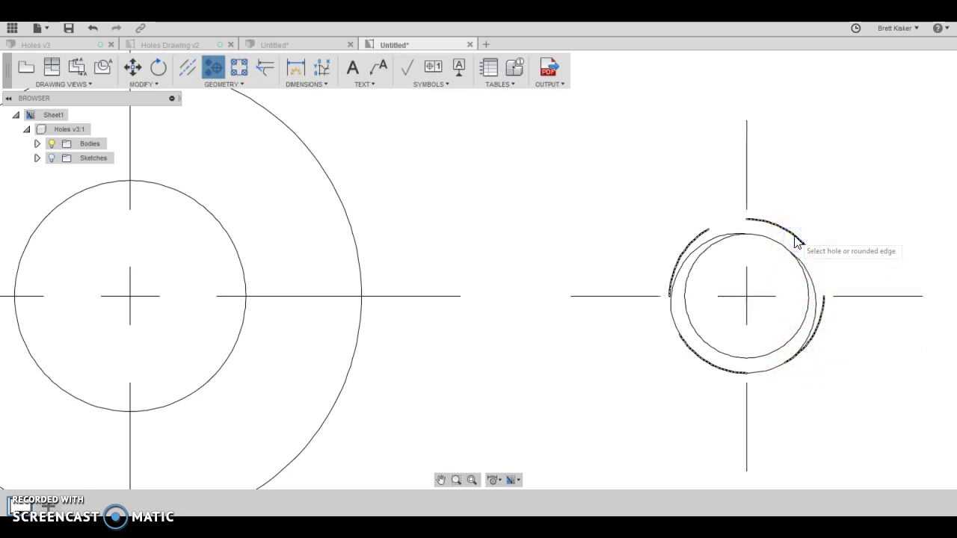
pyautogui.scroll(-5, 795, 237)
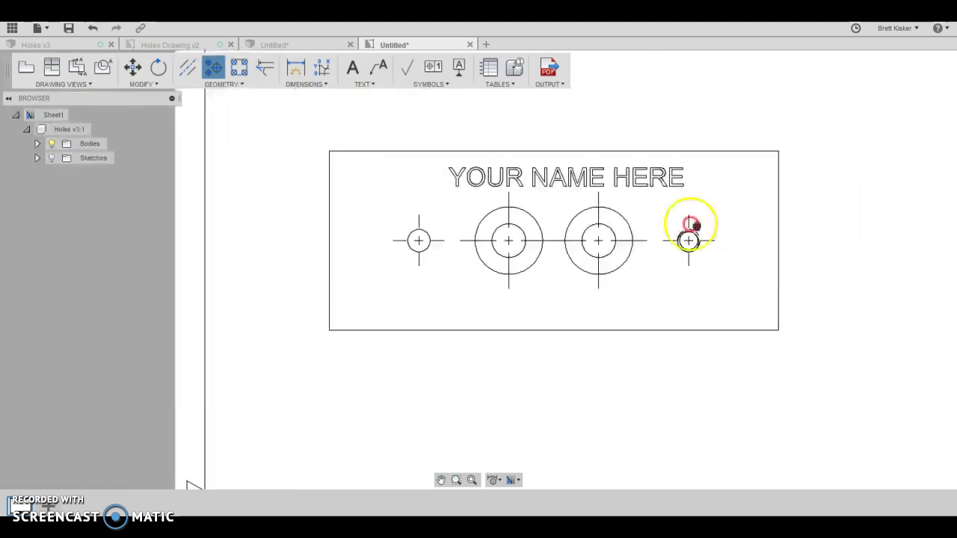
pyautogui.scroll(-3, 693, 238)
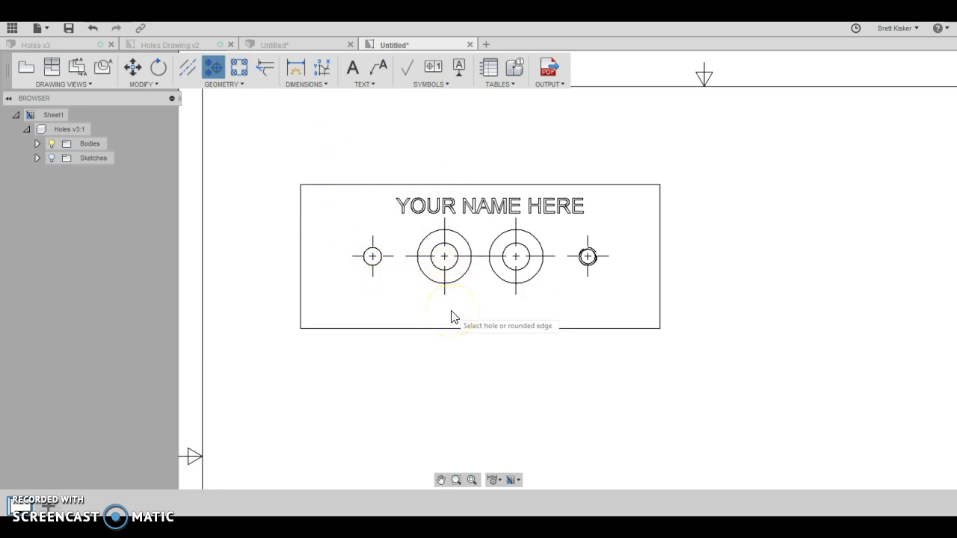
pyautogui.rightClick(350, 158)
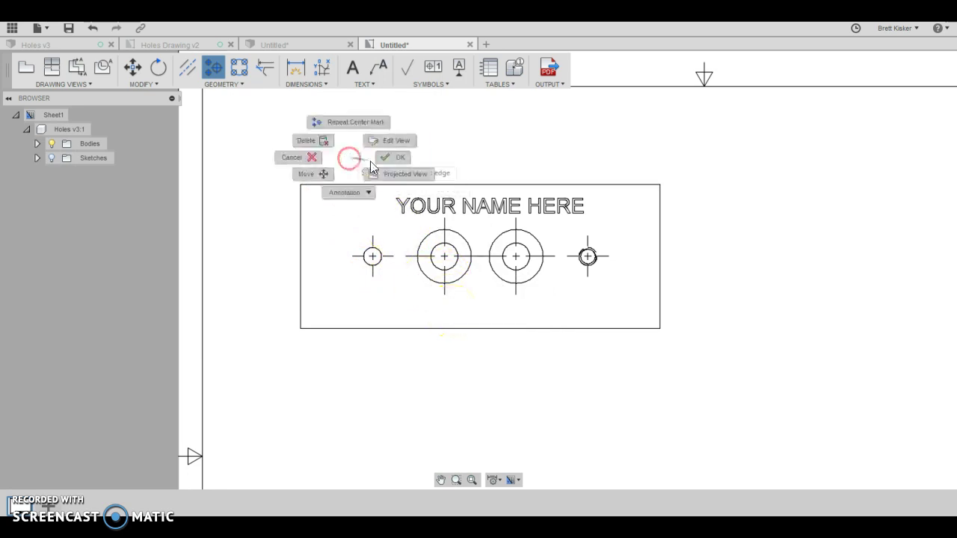
pyautogui.click(384, 166)
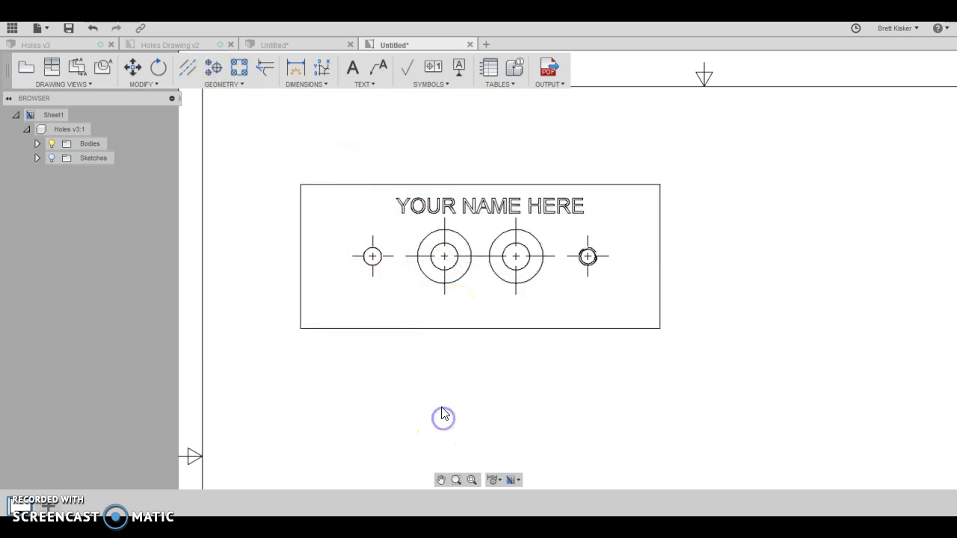
# Start a section view from the top view and draw a horizontal section line through the centers of all four holes, extending past both ends.
pyautogui.scroll(-4, 479, 419)
pyautogui.moveTo(515, 414); pyautogui.dragTo(450, 261, button='middle')
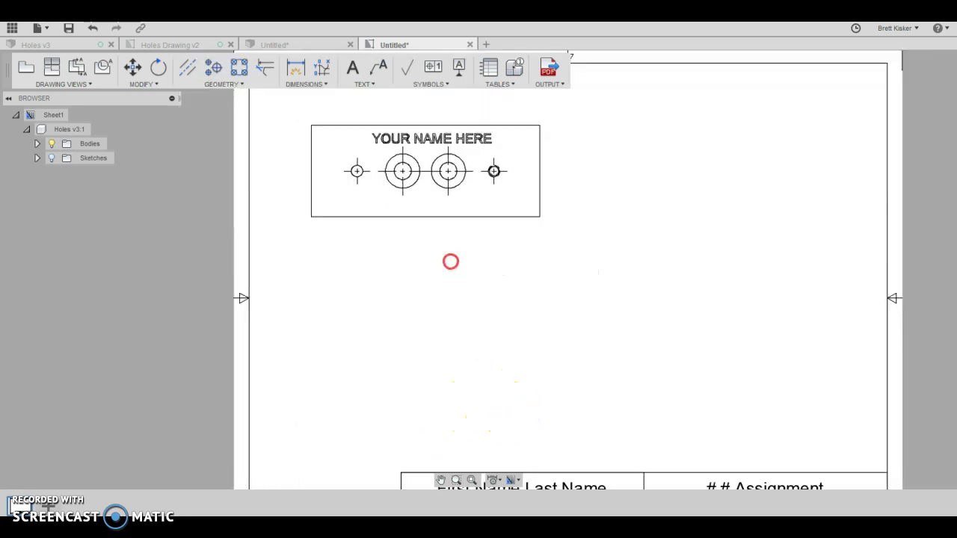
pyautogui.scroll(-2, 450, 261)
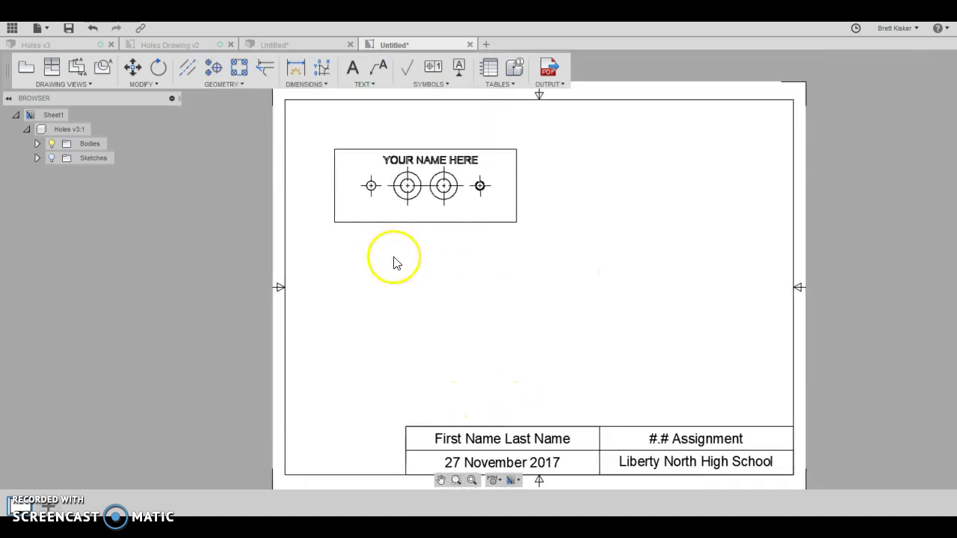
pyautogui.click(74, 70)
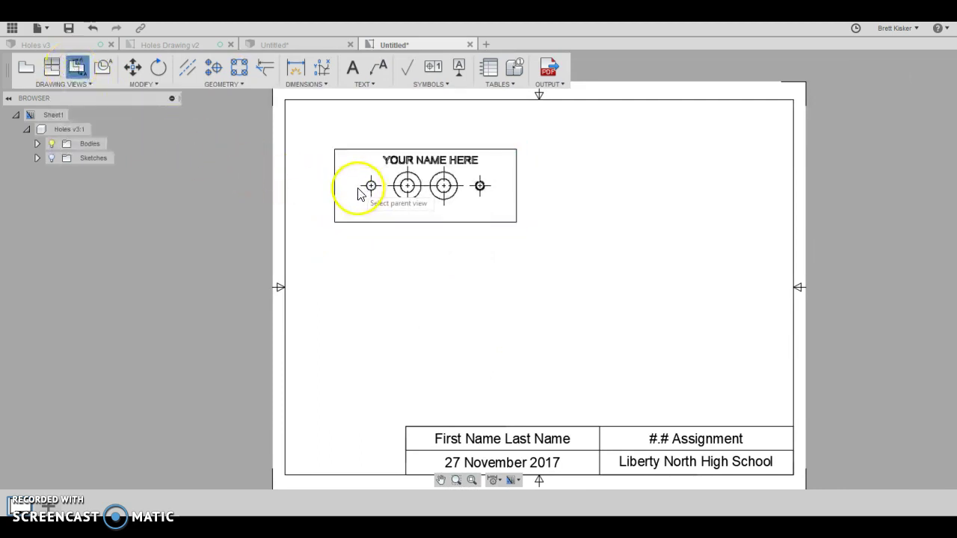
pyautogui.click(378, 167)
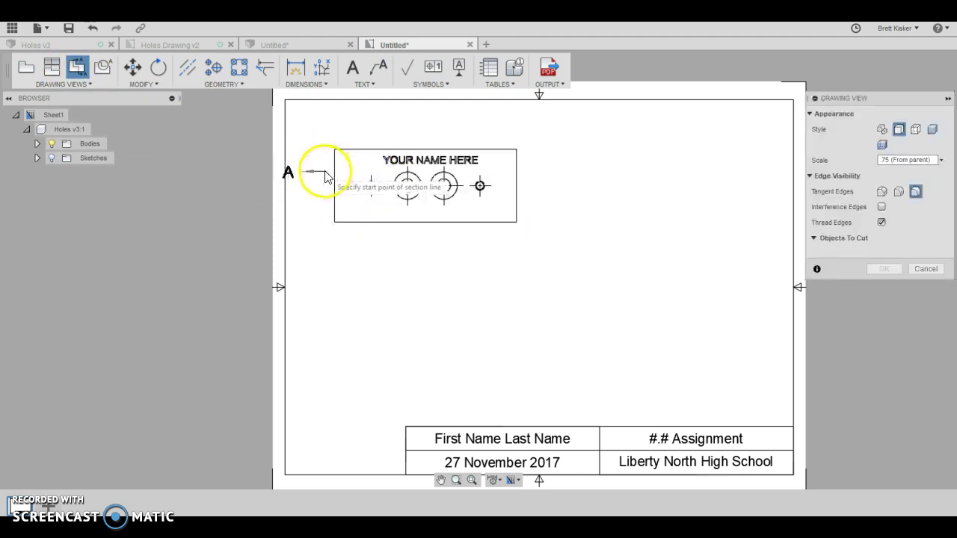
pyautogui.scroll(4, 326, 177)
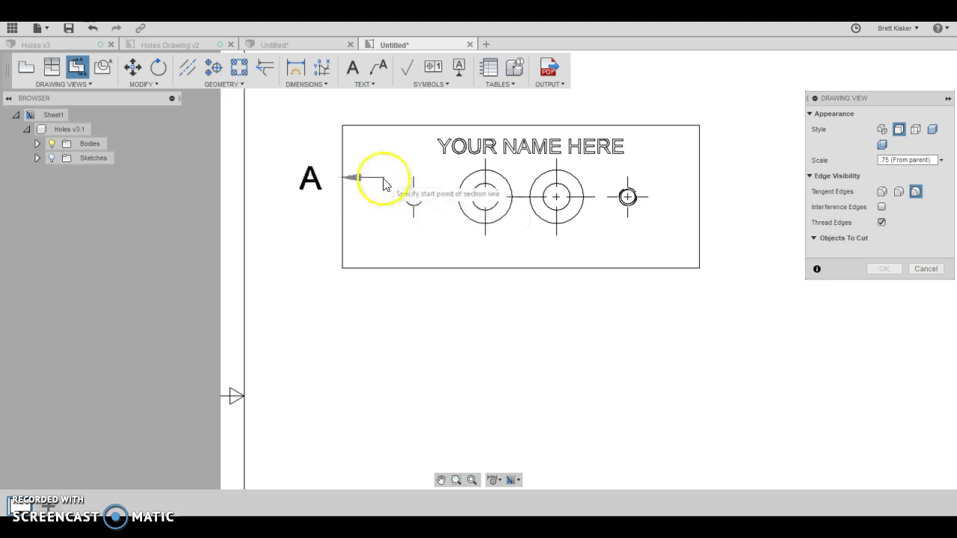
pyautogui.click(320, 197)
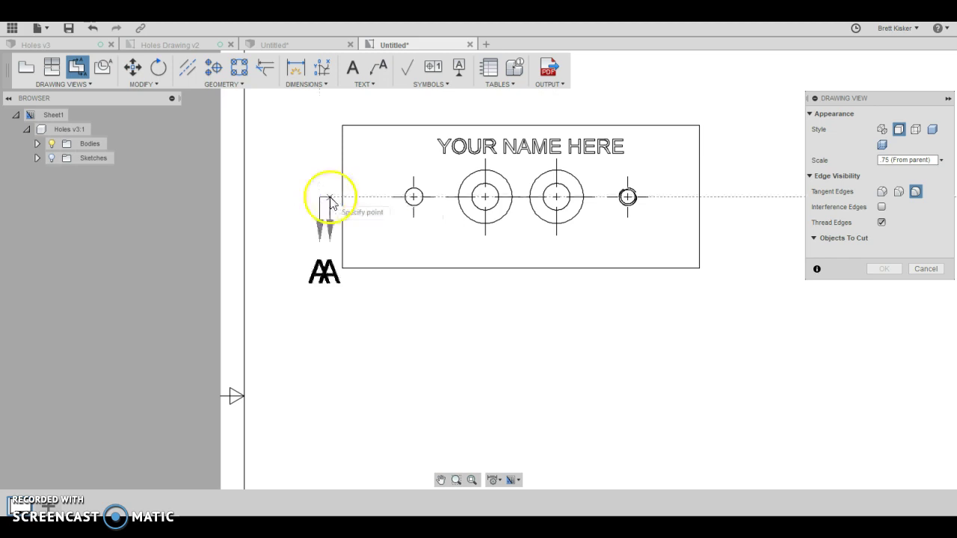
pyautogui.click(722, 198)
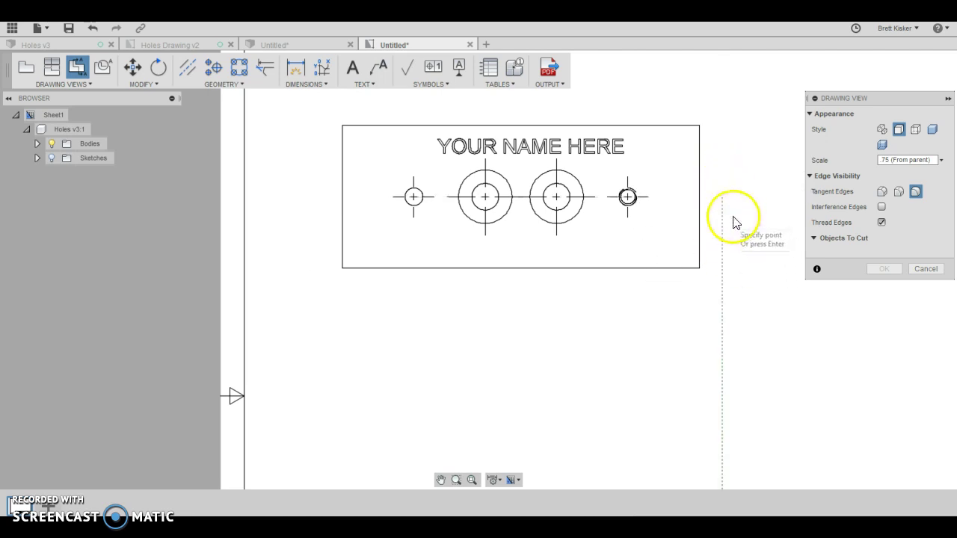
pyautogui.click(722, 168)
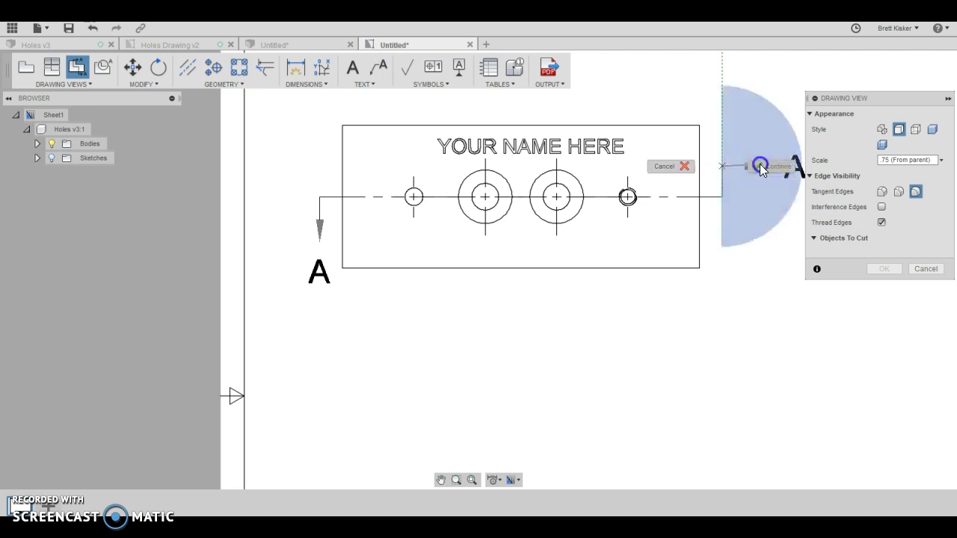
pyautogui.click(760, 166)
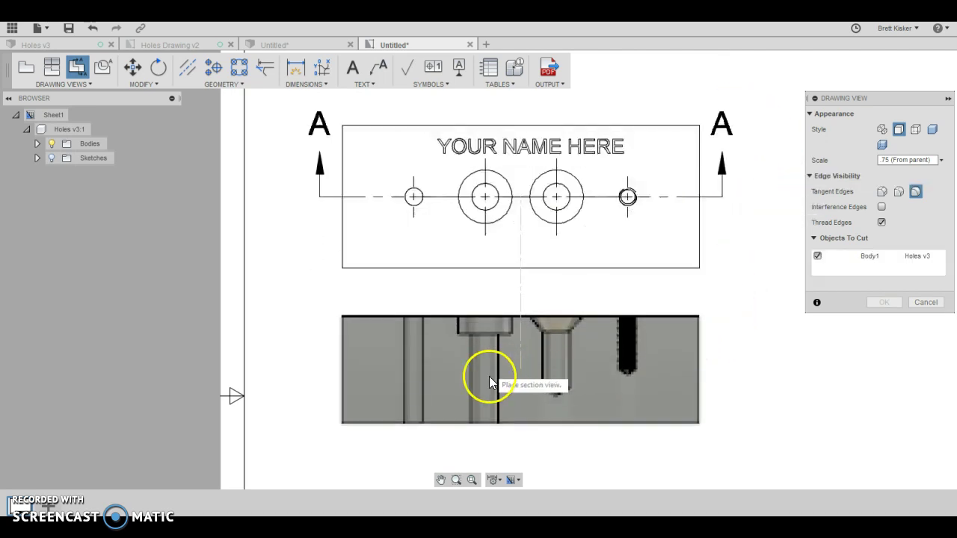
# Place the section view directly below the top view, above the title block, keeping the parent scale, and finish it.
pyautogui.moveTo(486, 384); pyautogui.dragTo(458, 201, button='middle')
pyautogui.scroll(-1, 481, 249)
pyautogui.scroll(-2, 481, 249)
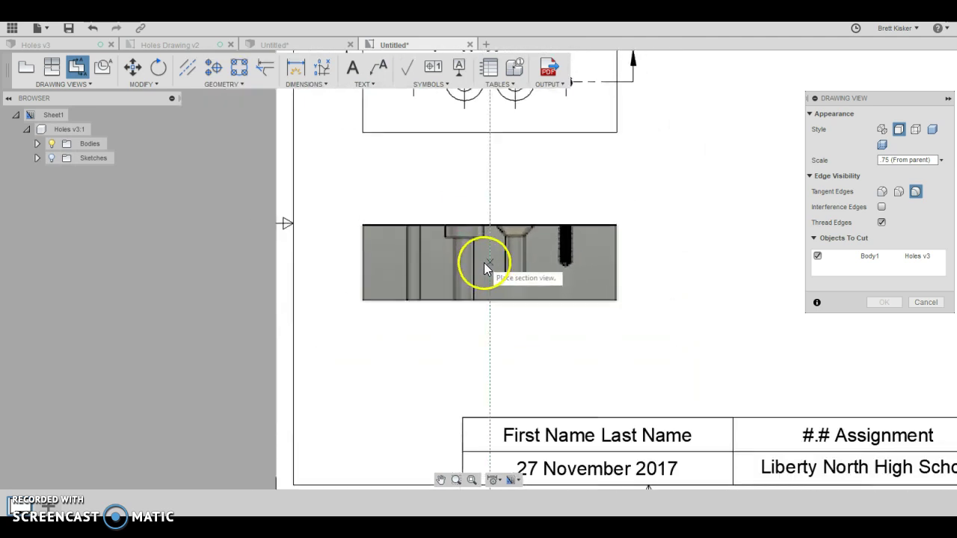
pyautogui.click(482, 309)
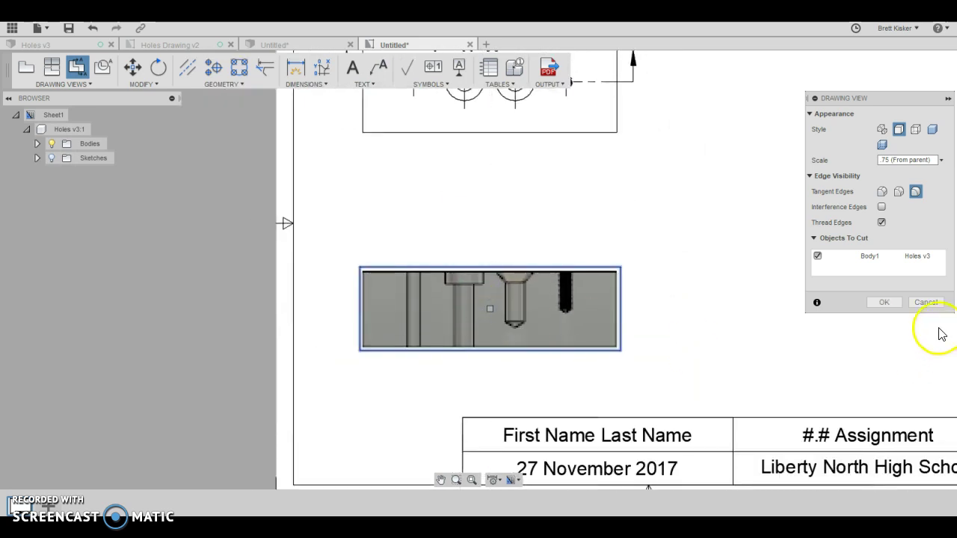
pyautogui.click(884, 302)
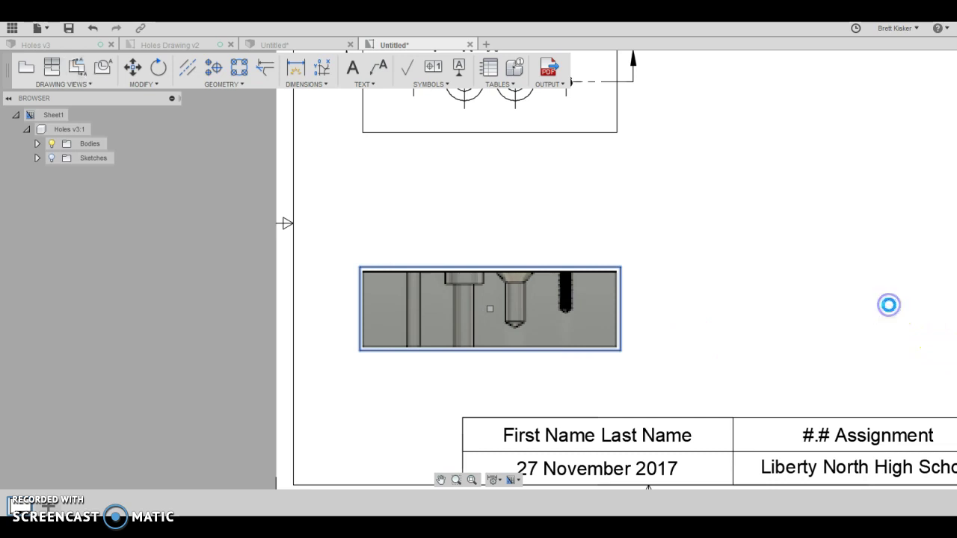
# Move the section view's label up to just beneath the section view so it clears the title block.
pyautogui.scroll(-2, 718, 318)
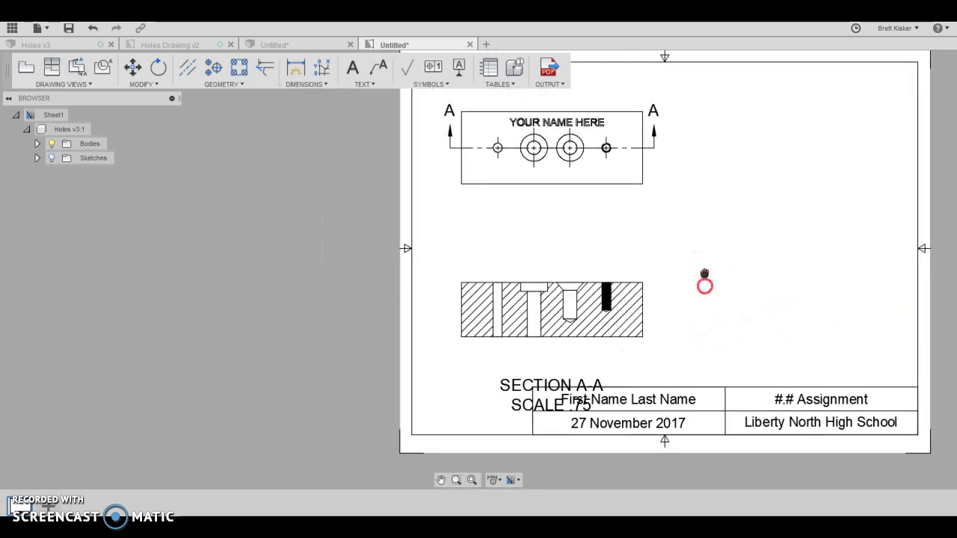
pyautogui.scroll(2, 705, 299)
pyautogui.moveTo(693, 313); pyautogui.dragTo(689, 309, button='middle')
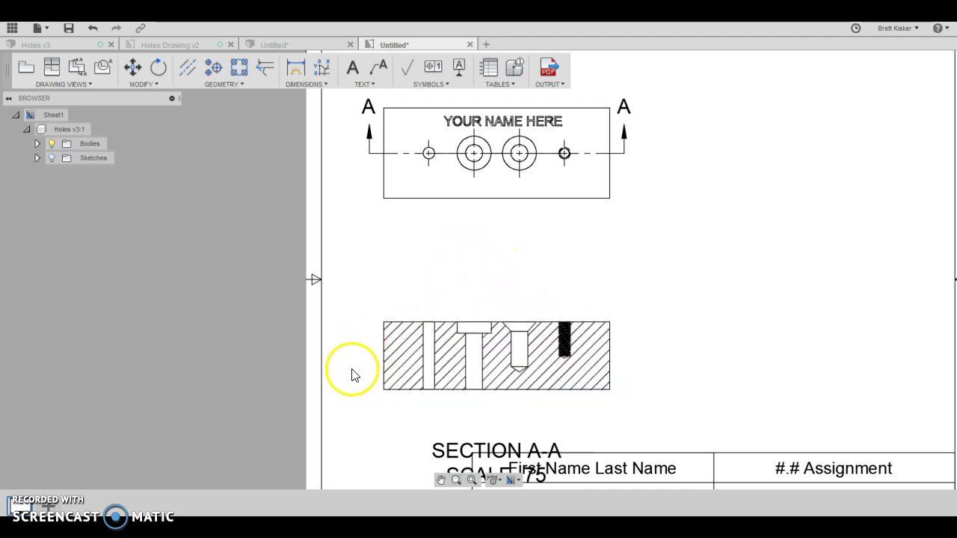
pyautogui.click(481, 444)
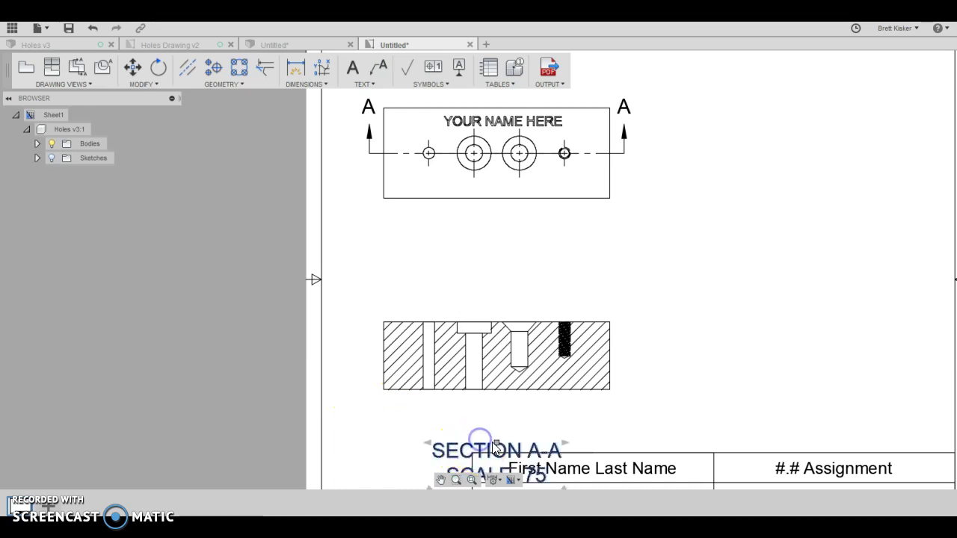
pyautogui.moveTo(496, 430); pyautogui.dragTo(494, 397)
pyautogui.click(782, 411)
pyautogui.scroll(-3, 740, 393)
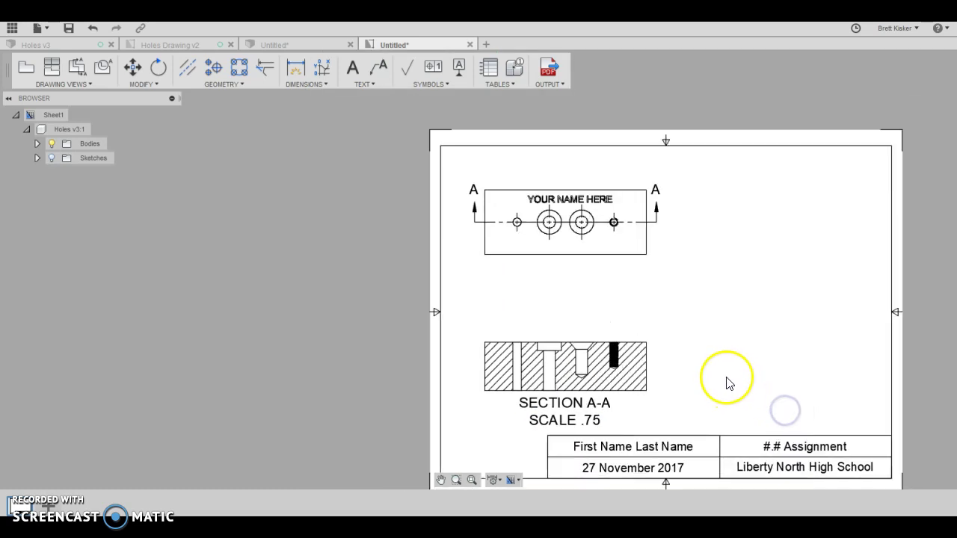
pyautogui.moveTo(726, 384); pyautogui.dragTo(679, 316, button='middle')
pyautogui.click(636, 252)
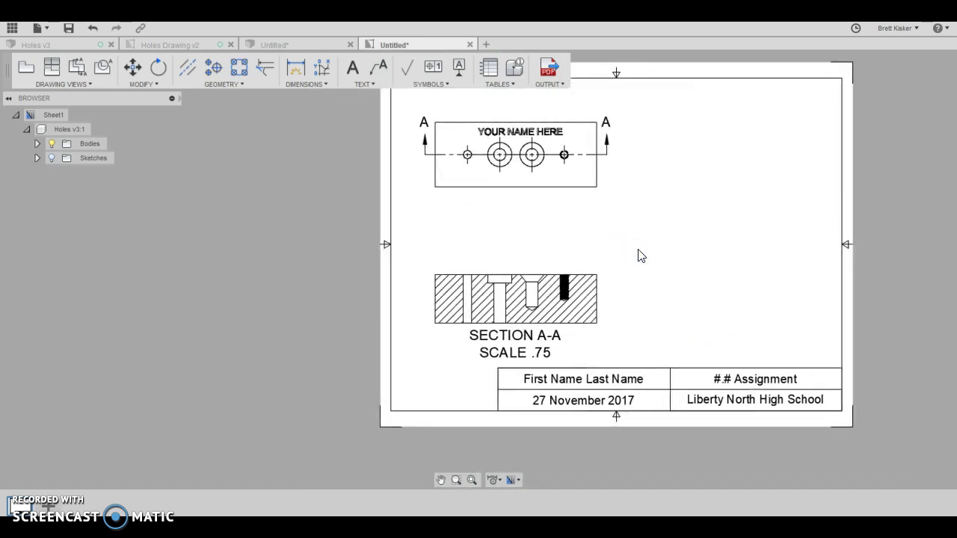
# Place a shaded base view with HOME orientation at scale .75 in the open area beside the section view.
pyautogui.click(542, 225)
pyautogui.click(27, 60)
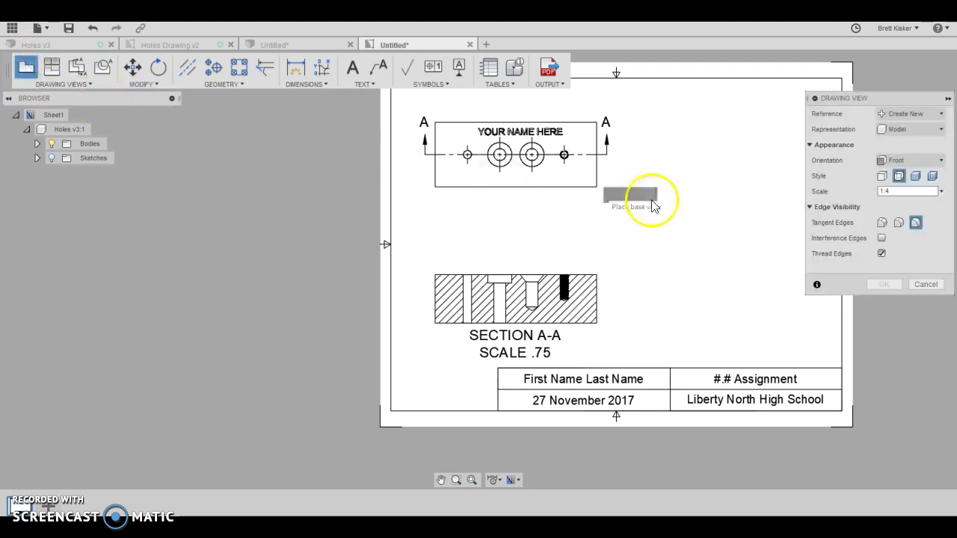
pyautogui.click(907, 160)
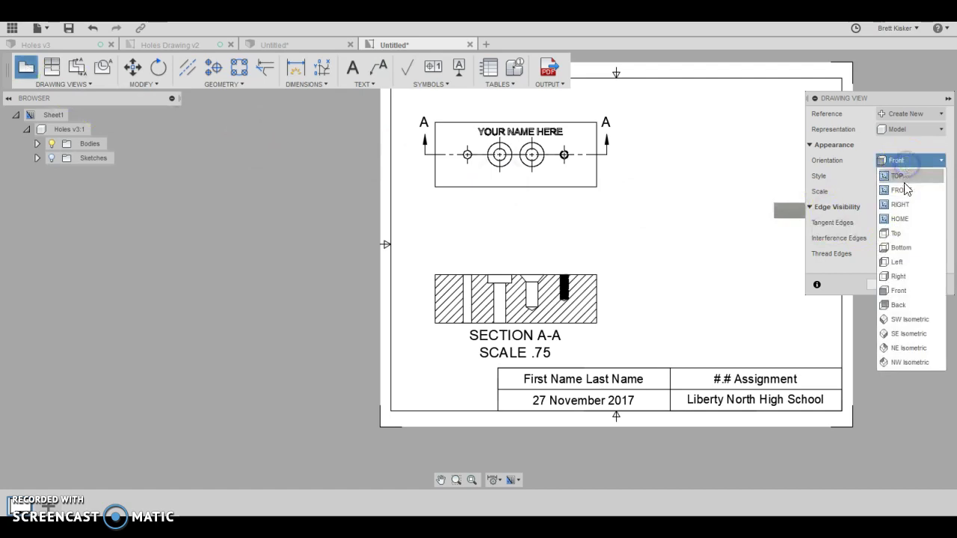
pyautogui.click(903, 219)
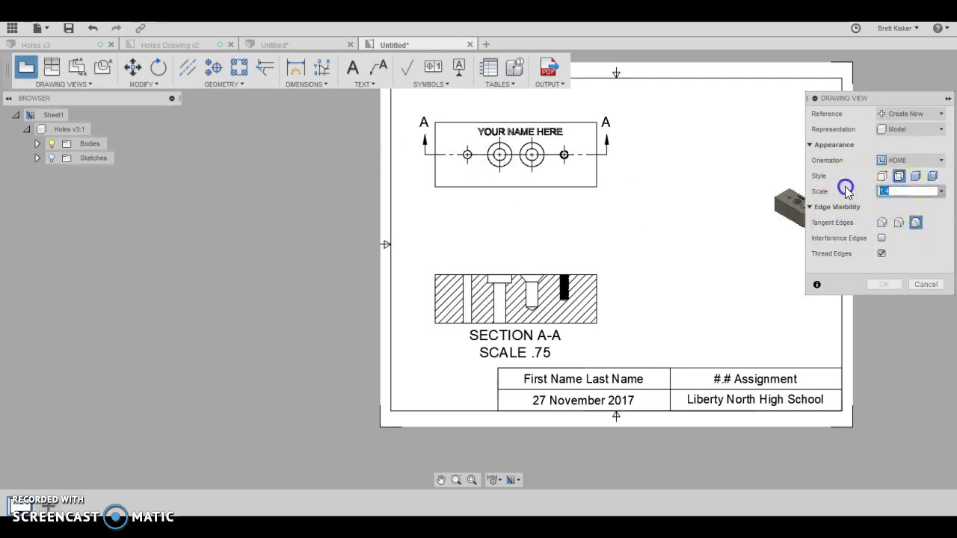
pyautogui.write('.75')
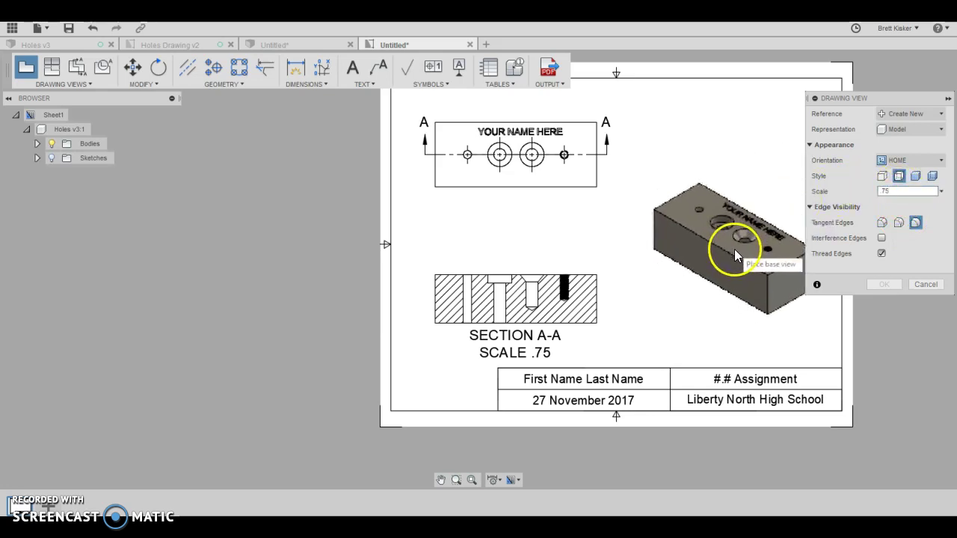
pyautogui.click(913, 177)
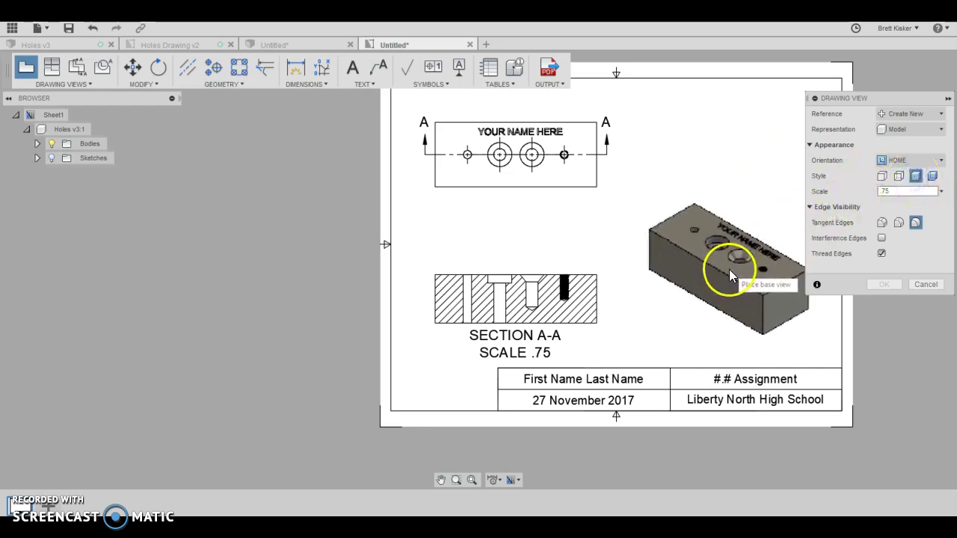
pyautogui.click(733, 278)
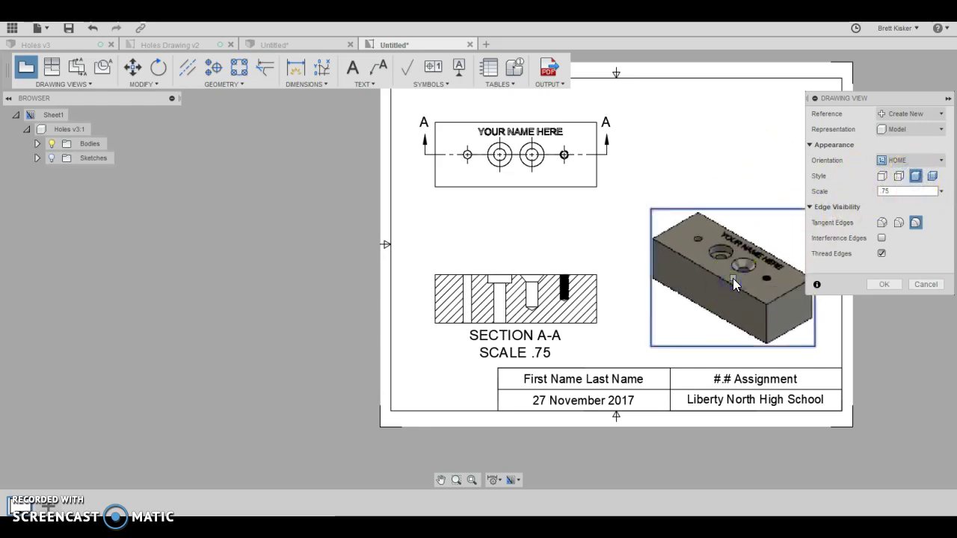
pyautogui.click(880, 285)
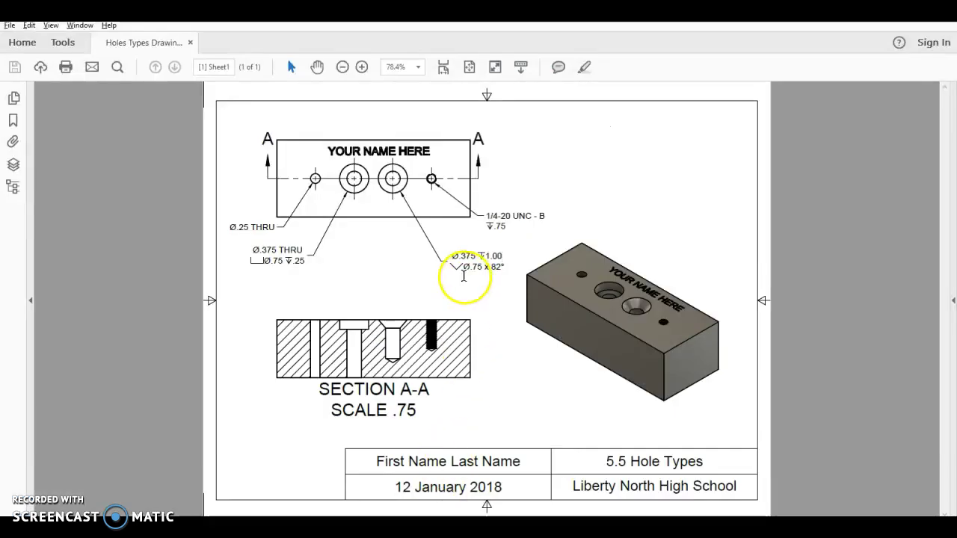
# Examine the hole callouts in the reference PDF drawing, especially the counterbored hole's diameter, through and depth notes.
pyautogui.keyDown('ctrl'); pyautogui.scroll(2, 423, 245); pyautogui.keyUp('ctrl')
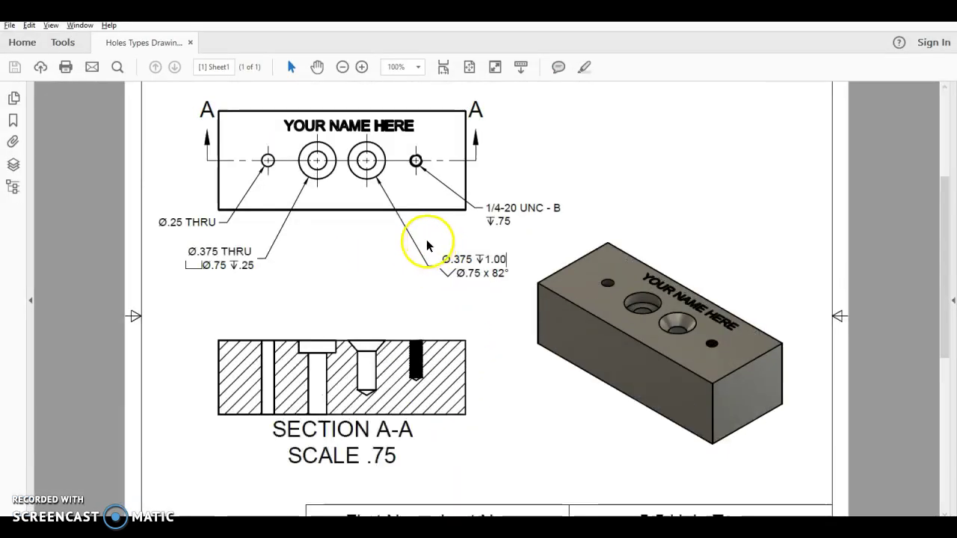
pyautogui.scroll(-3, 427, 288)
pyautogui.scroll(5, 359, 216)
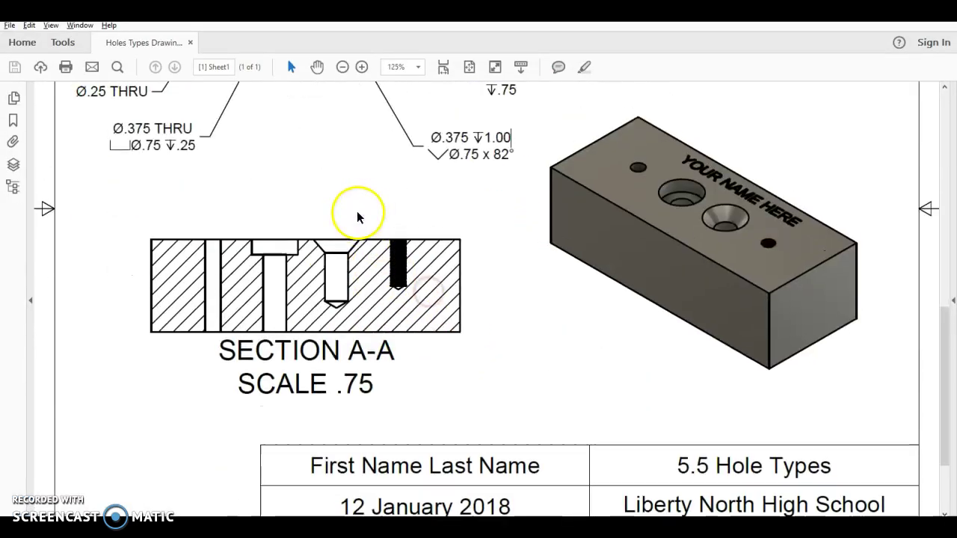
pyautogui.scroll(1, 360, 216)
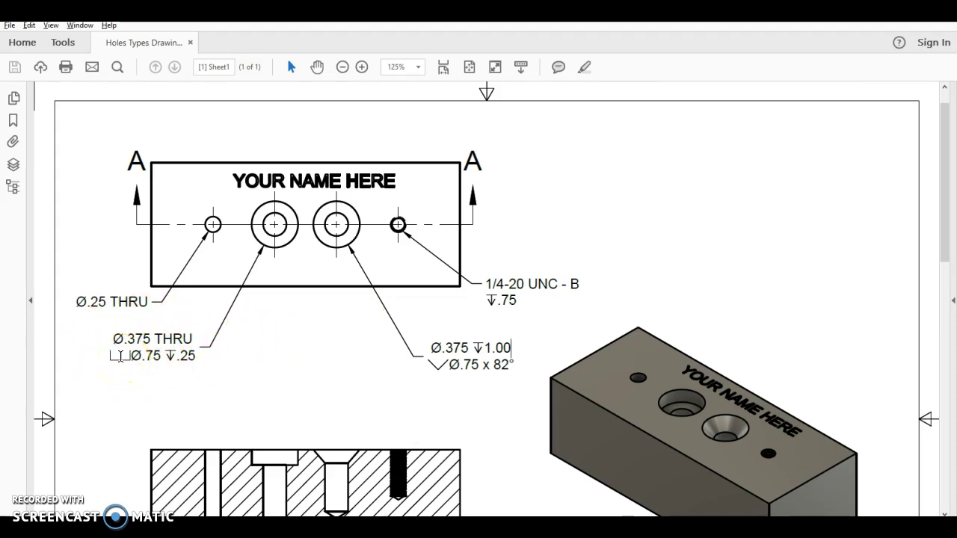
pyautogui.moveTo(113, 339); pyautogui.dragTo(196, 337)
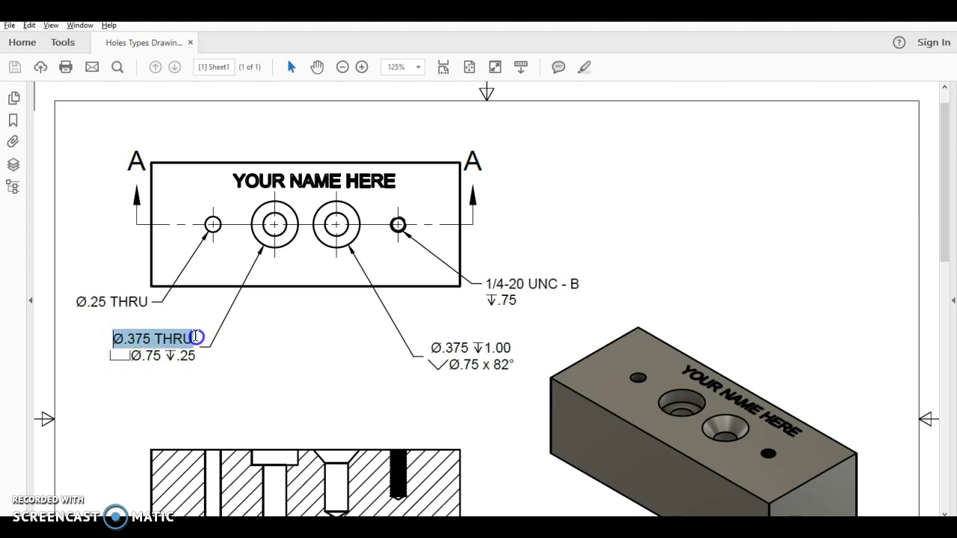
pyautogui.scroll(-2, 279, 377)
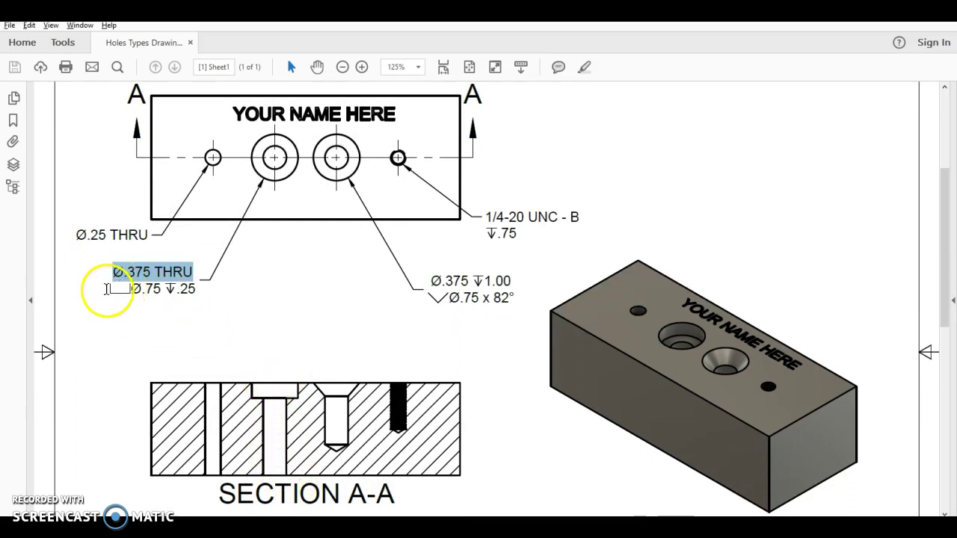
pyautogui.click(128, 291)
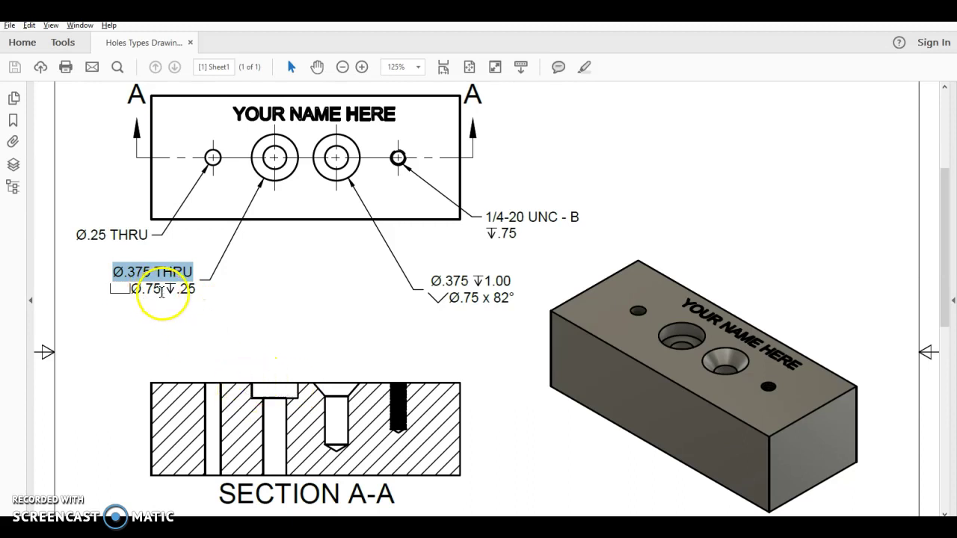
pyautogui.moveTo(161, 291); pyautogui.dragTo(139, 291)
pyautogui.click(169, 290)
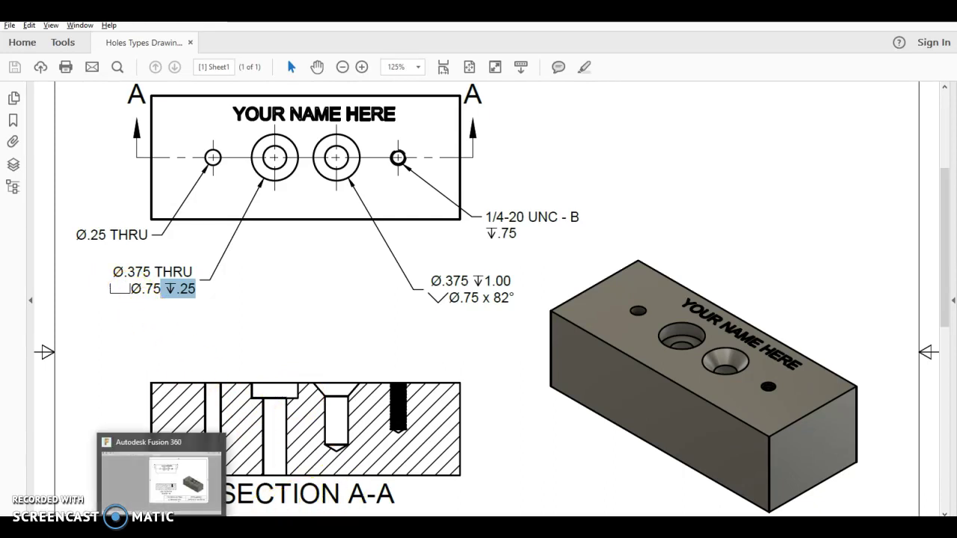
# Switch back to the Fusion 360 drawing and add a diameter dimension to the counterbore's outer circle, placed below the top view.
pyautogui.click(164, 524)
pyautogui.click(536, 200)
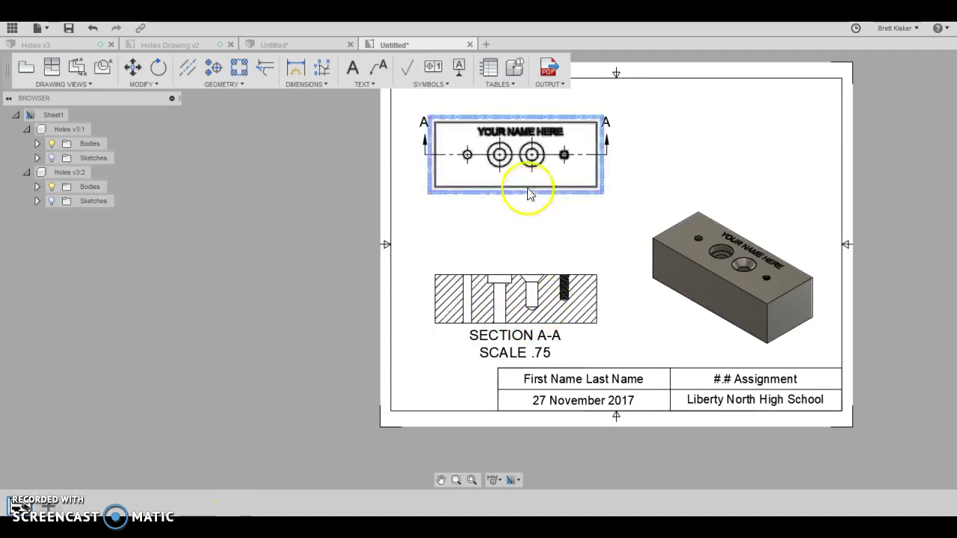
pyautogui.scroll(-2, 506, 154)
pyautogui.scroll(5, 509, 192)
pyautogui.scroll(3, 533, 192)
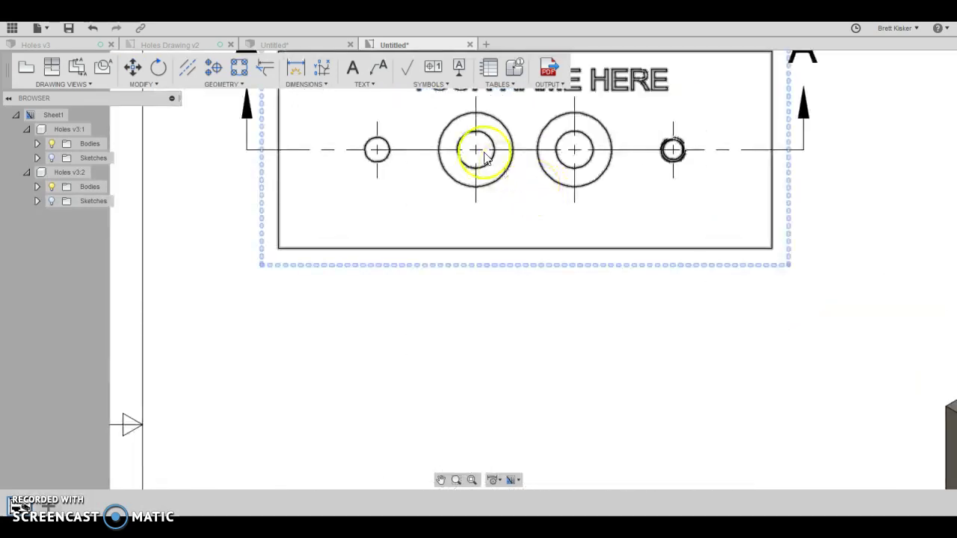
pyautogui.click(296, 67)
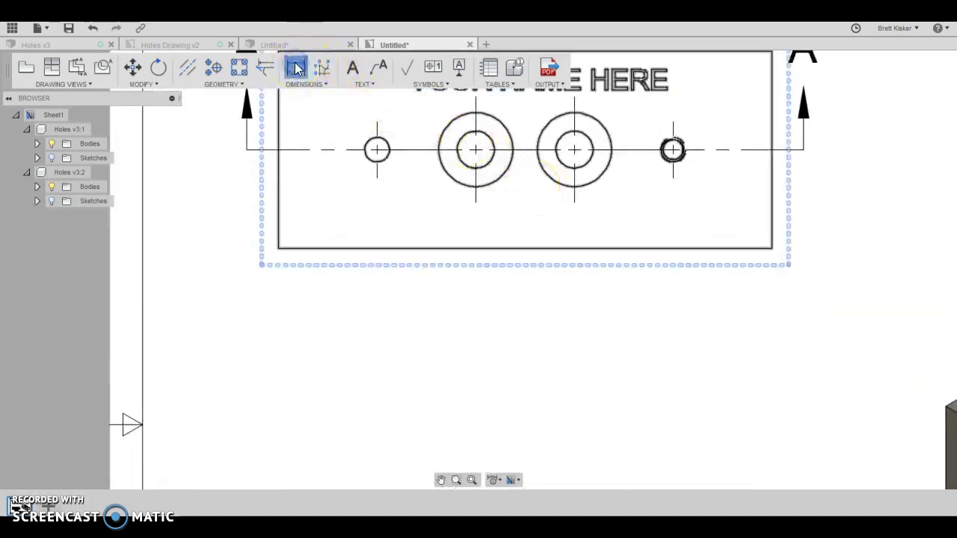
pyautogui.click(461, 190)
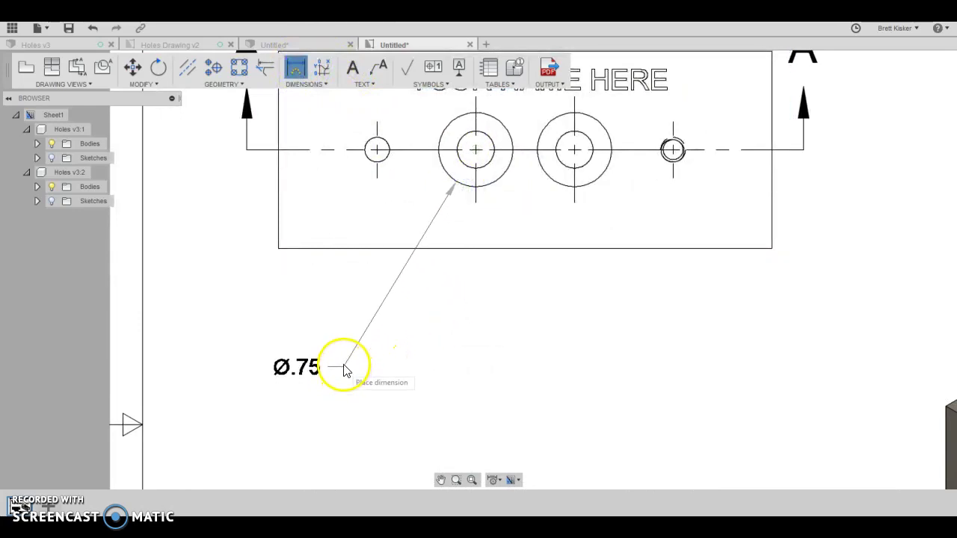
pyautogui.click(344, 361)
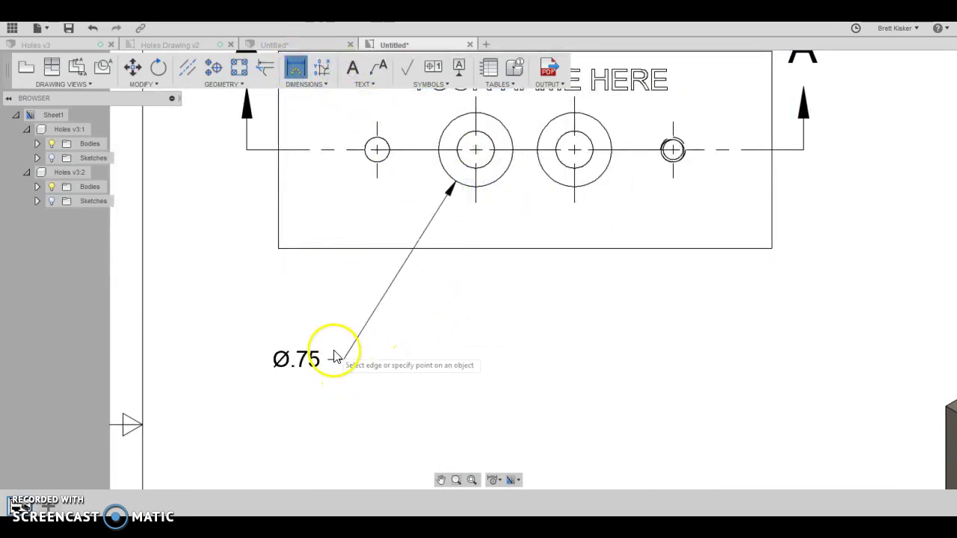
pyautogui.rightClick(337, 351)
pyautogui.click(373, 354)
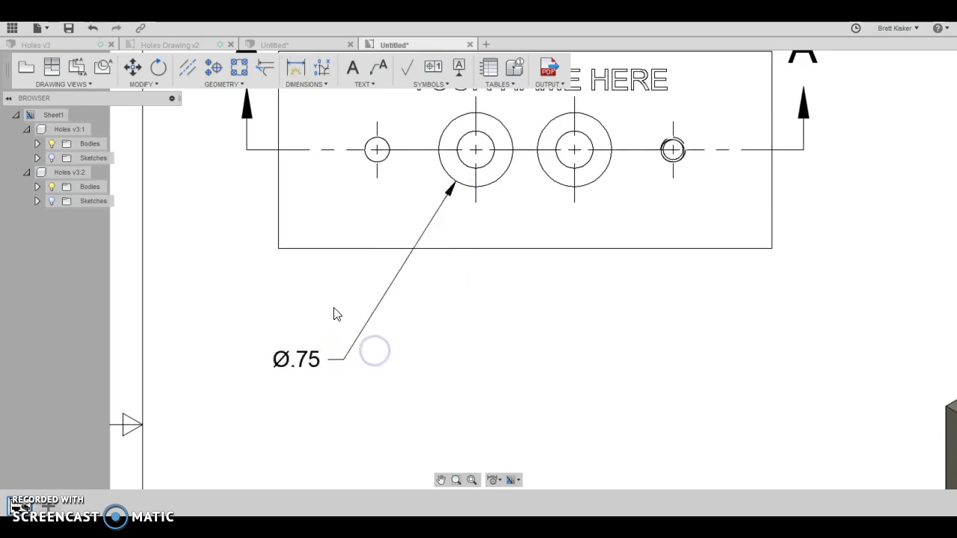
# Open the counterbore dimension's text for editing and insert a diameter symbol followed by .375 before the existing value.
pyautogui.click(303, 360)
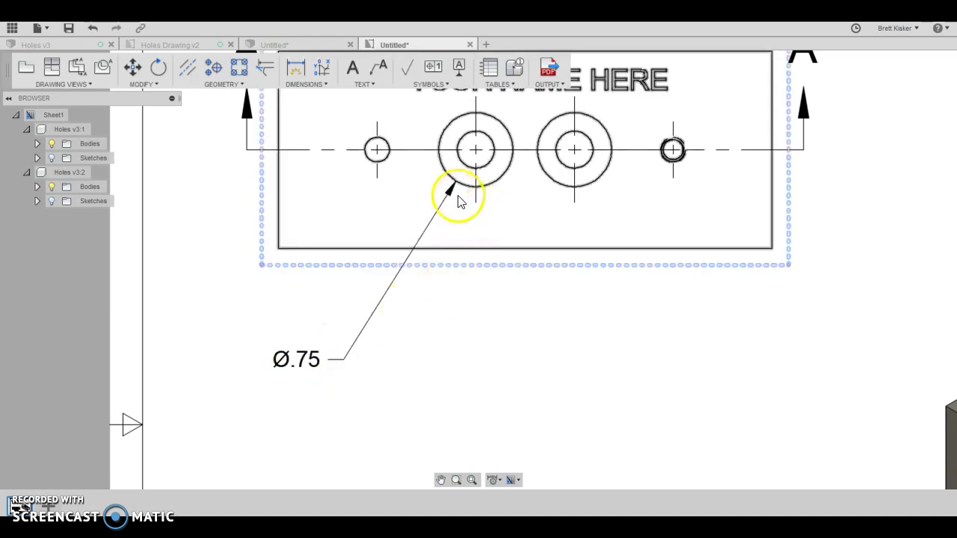
pyautogui.doubleClick(278, 361)
pyautogui.moveTo(332, 363); pyautogui.dragTo(261, 360)
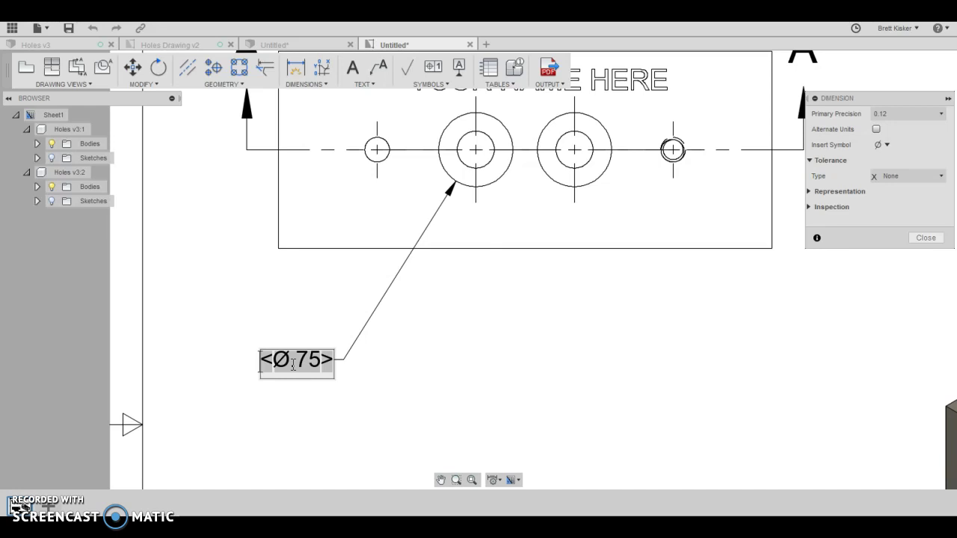
pyautogui.click(879, 146)
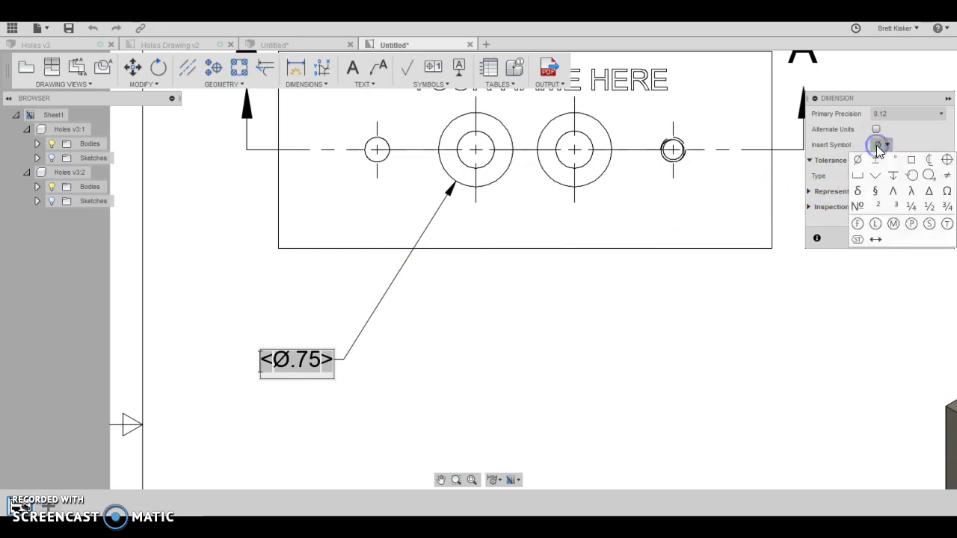
pyautogui.click(856, 162)
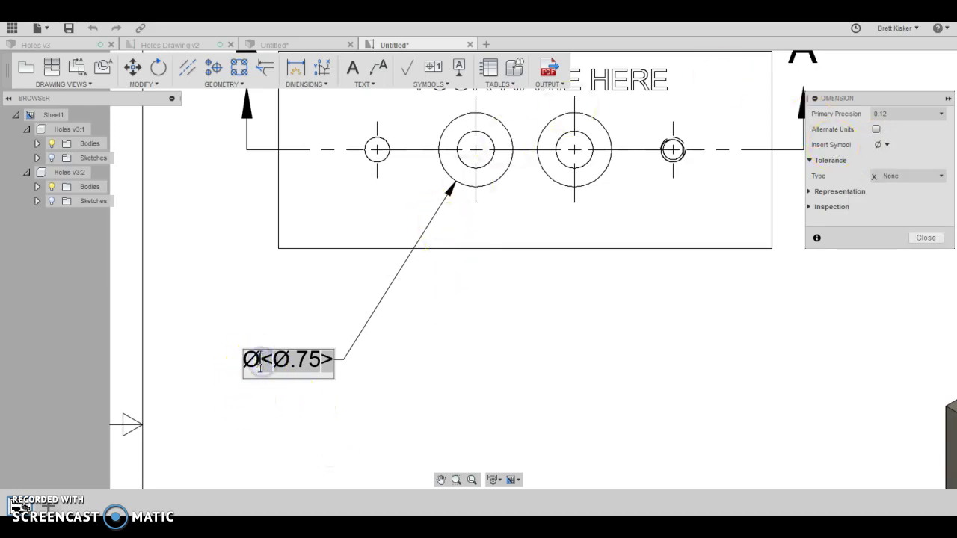
pyautogui.write('.375')
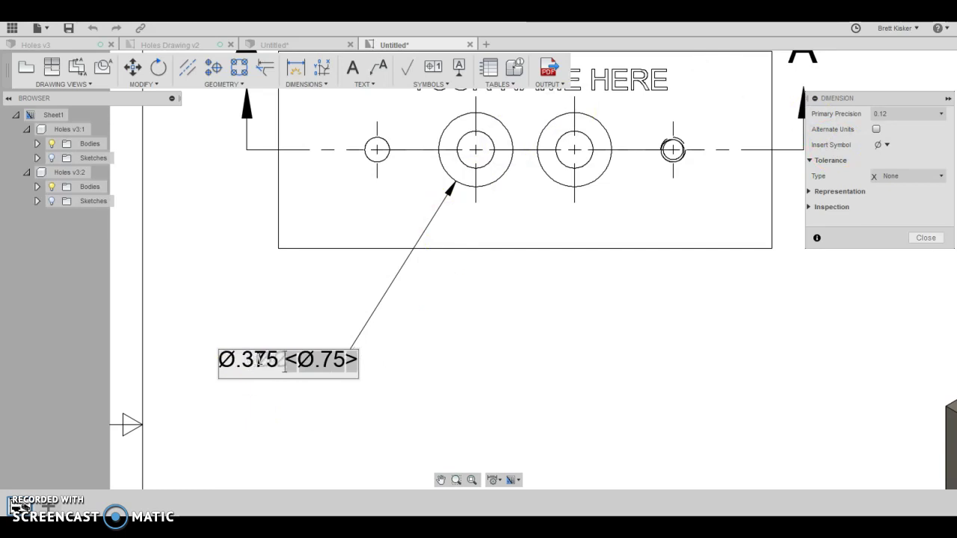
# Add a depth symbol and 1.00 after Ø.375 in the counterbore callout.
pyautogui.click(880, 145)
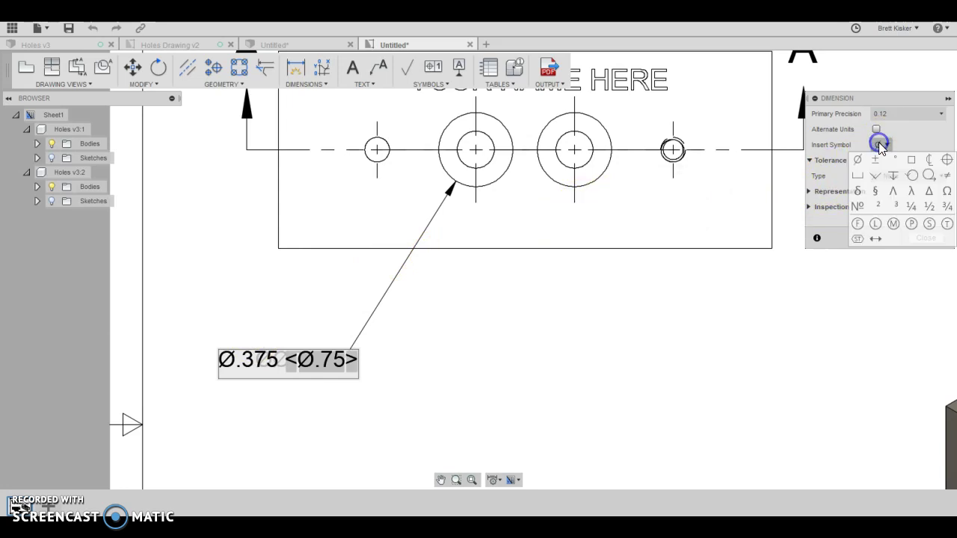
pyautogui.click(896, 176)
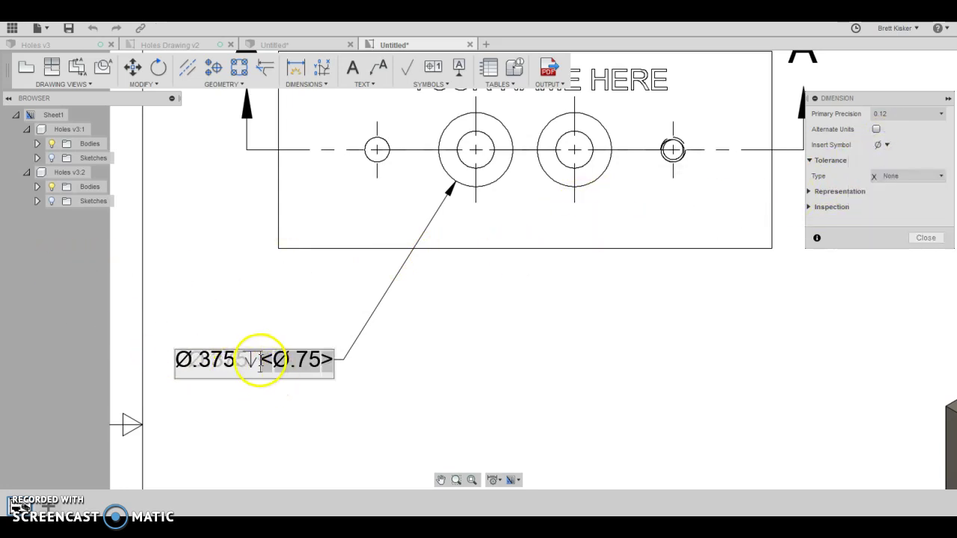
pyautogui.write('1')
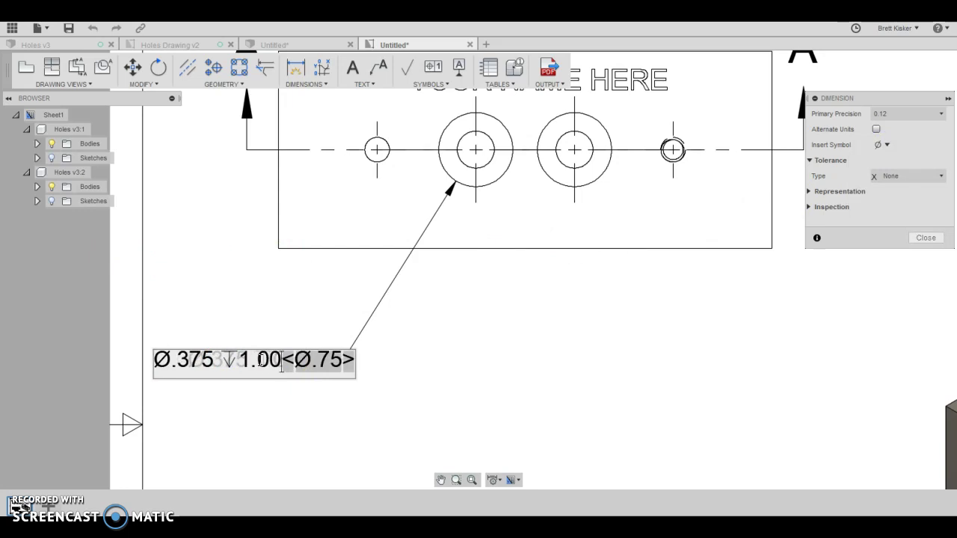
# Move the .75 diameter to a second line, with a counterbore symbol before it and a depth symbol with .25 after it.
pyautogui.press('Return')
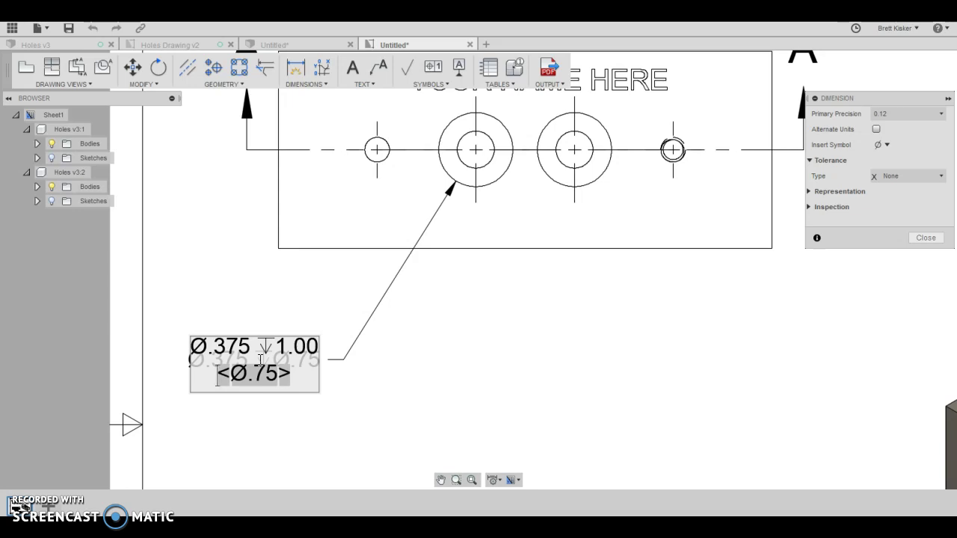
pyautogui.click(880, 145)
pyautogui.click(857, 175)
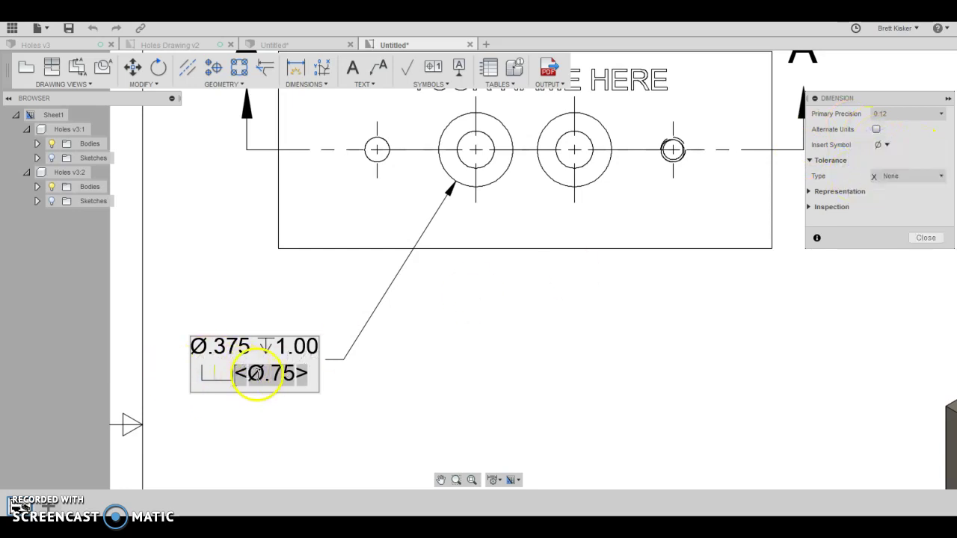
pyautogui.click(309, 373)
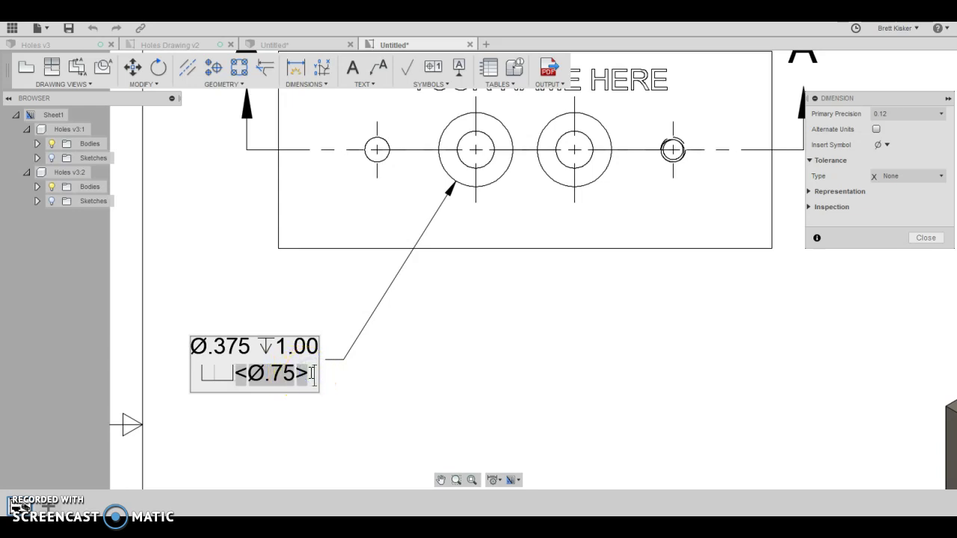
pyautogui.click(884, 145)
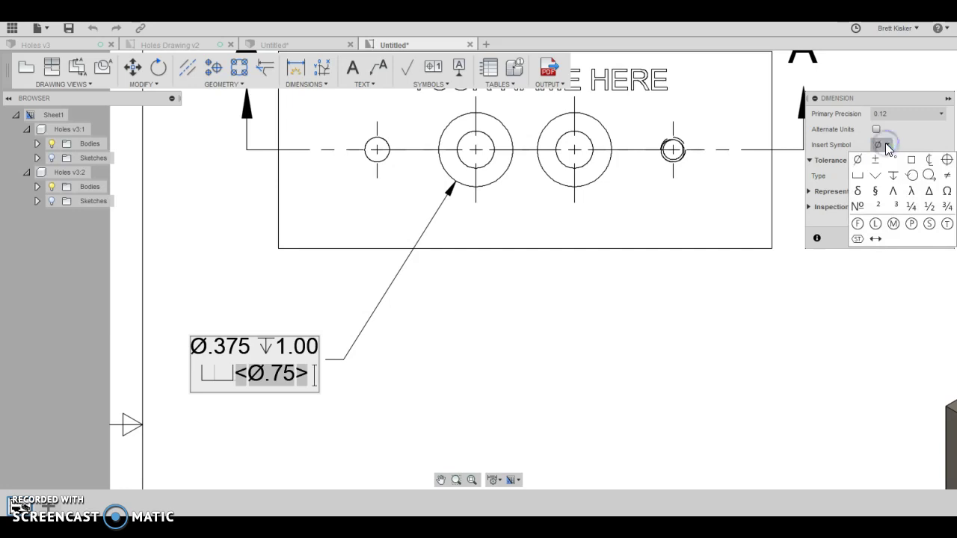
pyautogui.click(893, 176)
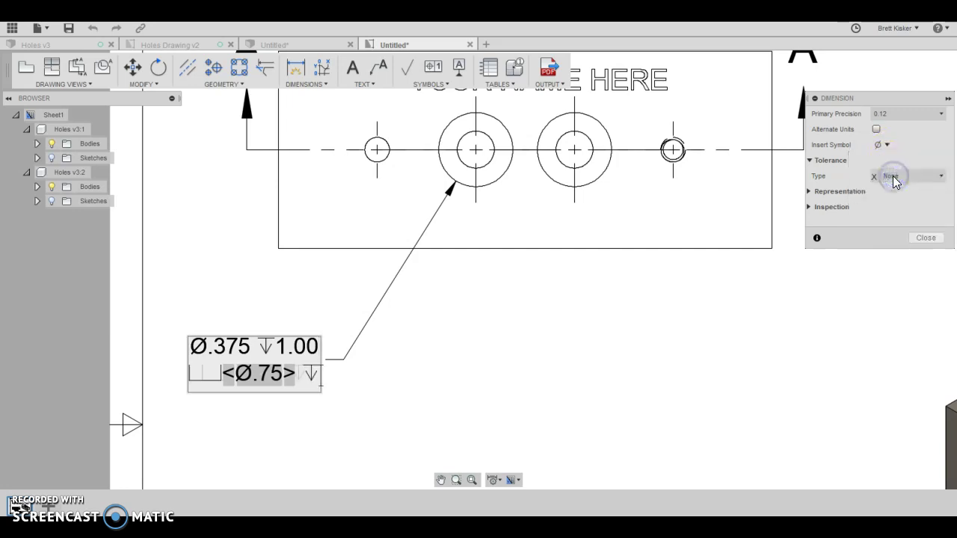
pyautogui.click(316, 376)
pyautogui.write('.25')
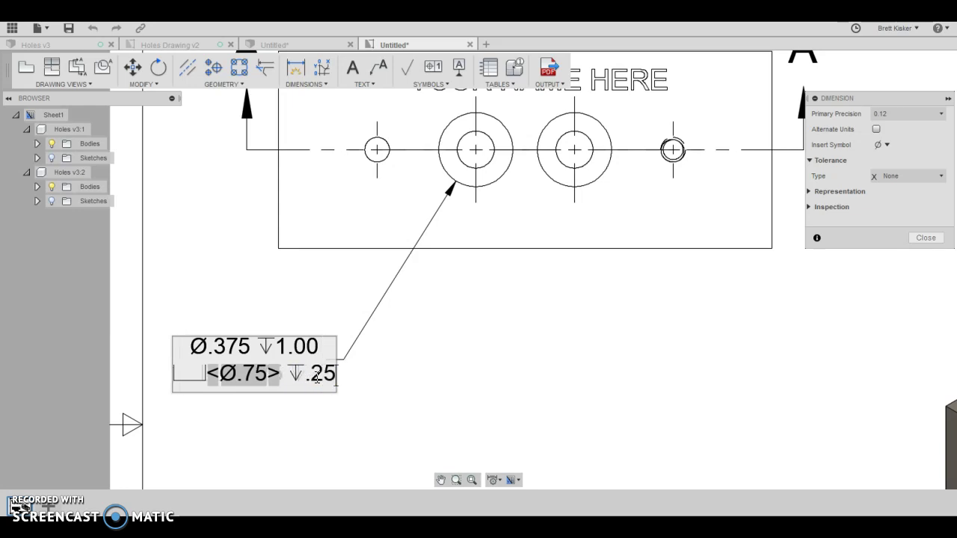
# Replace the depth note after Ø.375 in the callout's first line with THRU and finish editing the dimension.
pyautogui.moveTo(342, 348); pyautogui.dragTo(266, 341)
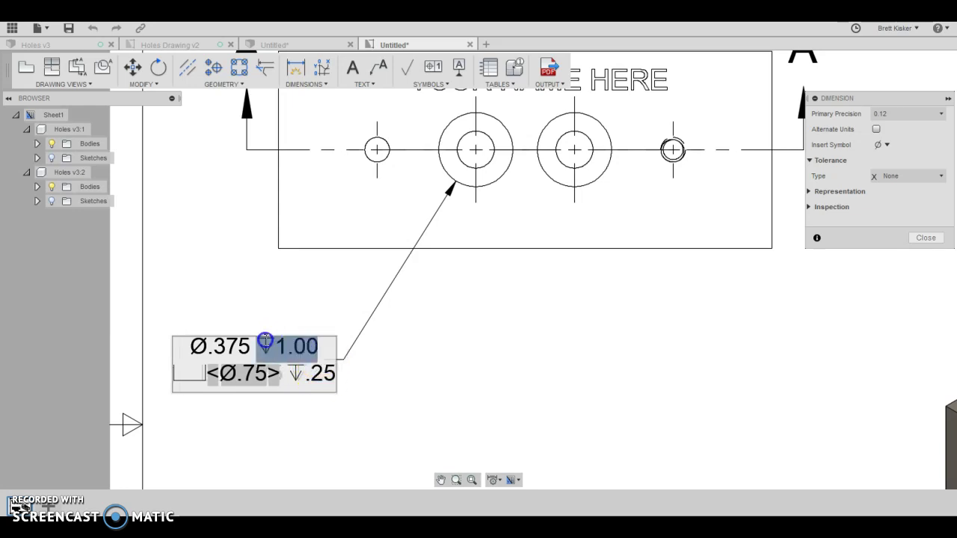
pyautogui.press('BackSpace')
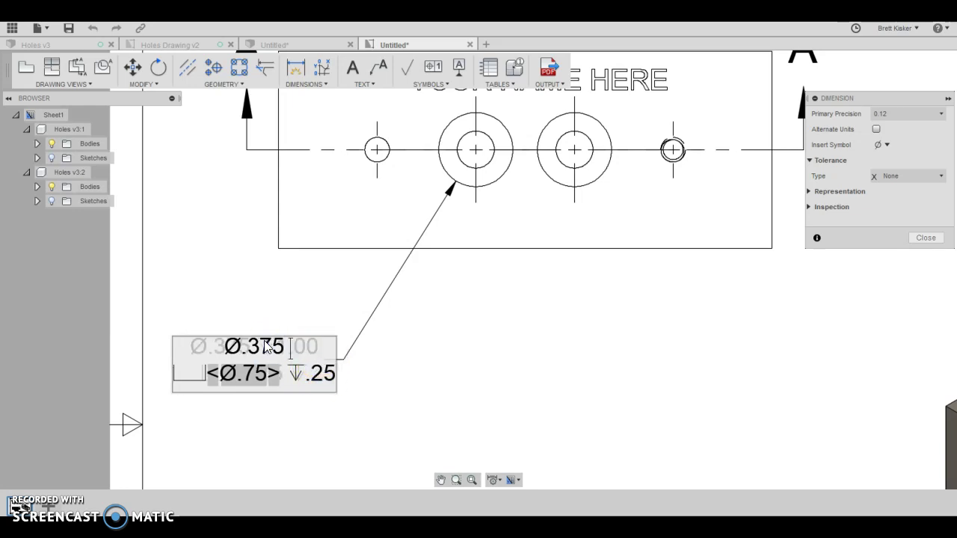
pyautogui.write('THRU')
pyautogui.click(238, 304)
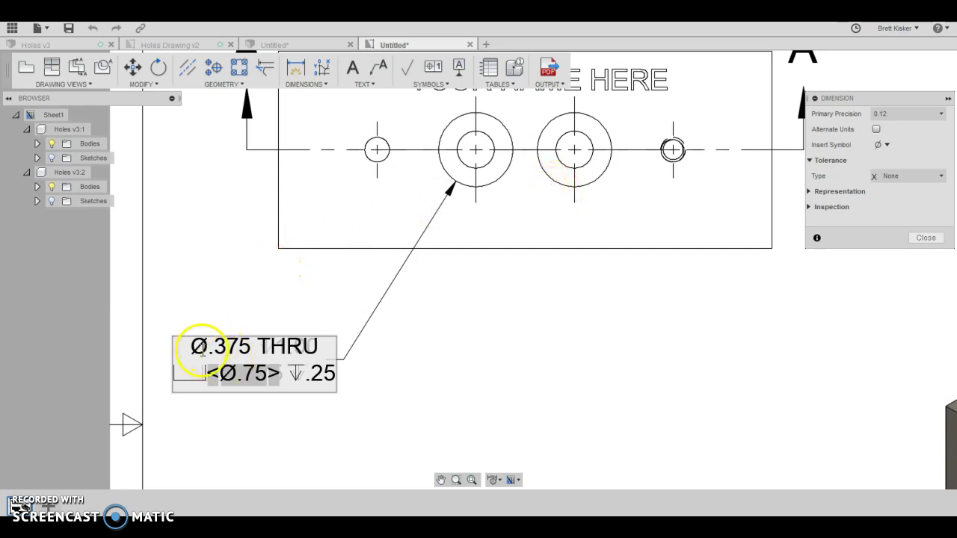
pyautogui.moveTo(191, 347); pyautogui.dragTo(330, 354)
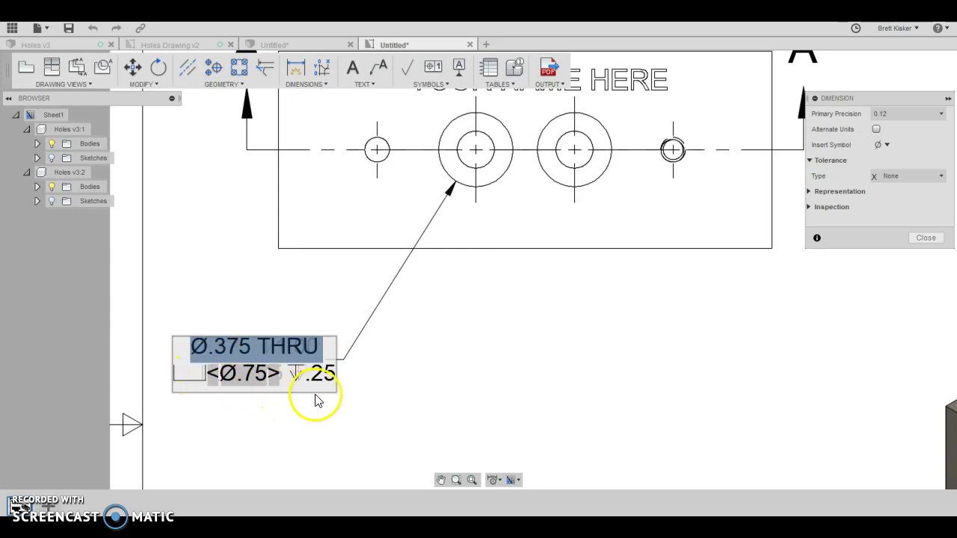
pyautogui.click(380, 396)
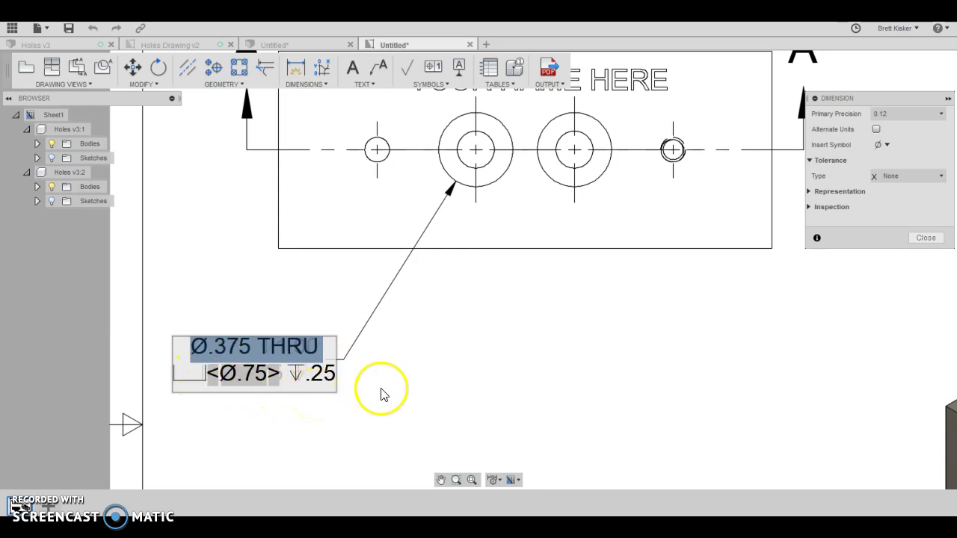
pyautogui.click(929, 238)
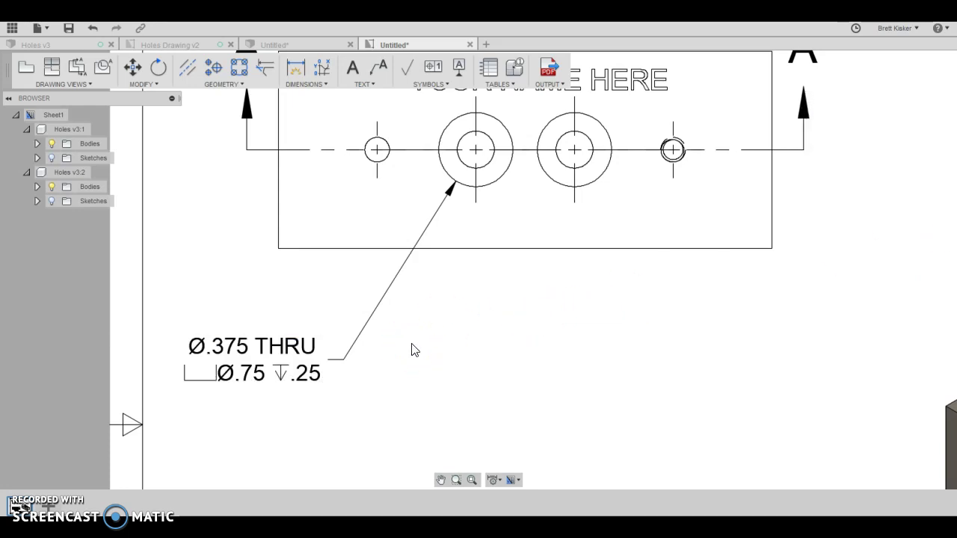
# Attach a leader to the tapped hole's edge and place its text just outside the top view's lower-right corner.
pyautogui.click(381, 174)
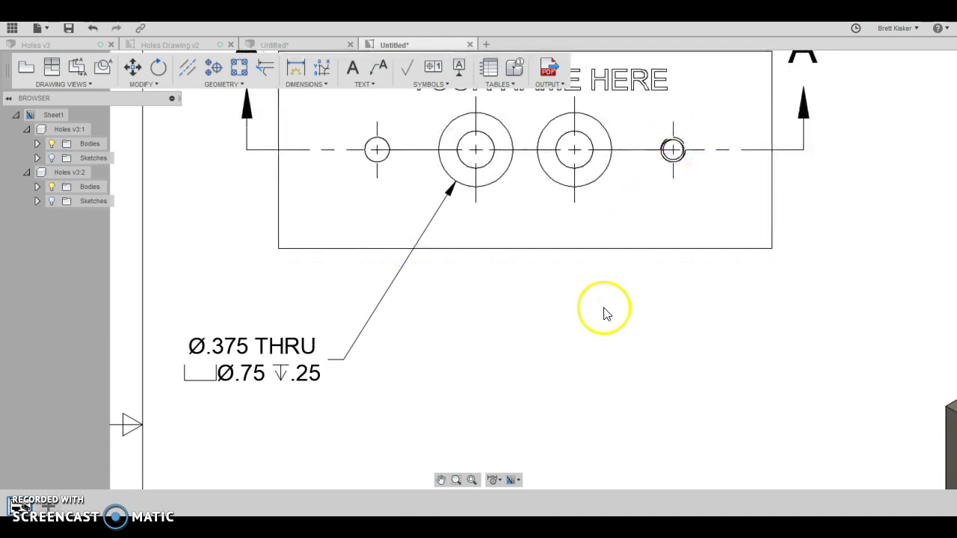
pyautogui.click(383, 68)
pyautogui.scroll(1, 693, 116)
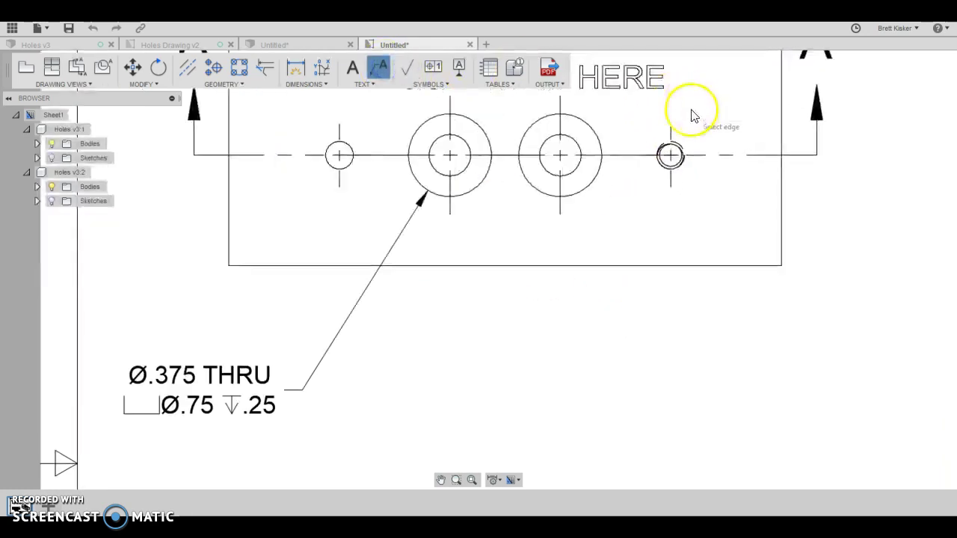
pyautogui.scroll(3, 673, 179)
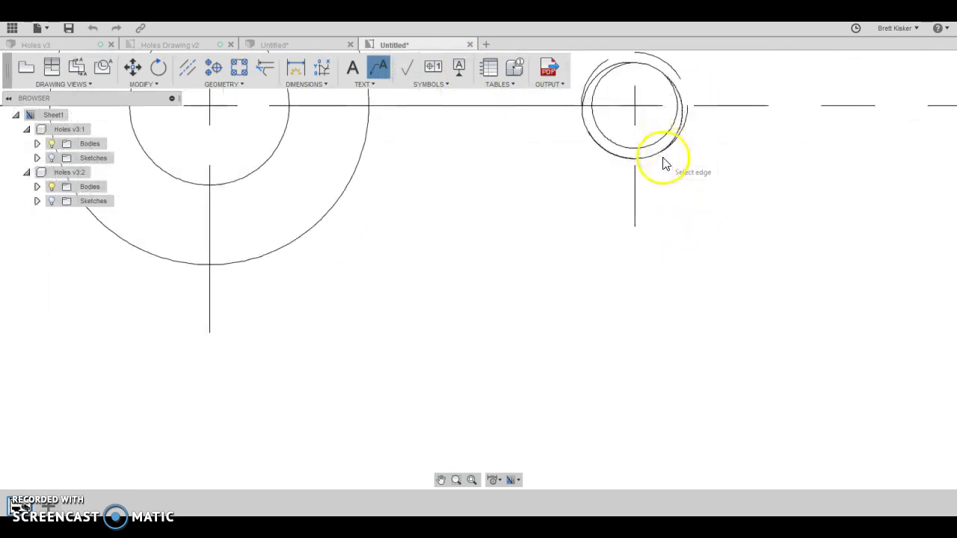
pyautogui.click(665, 161)
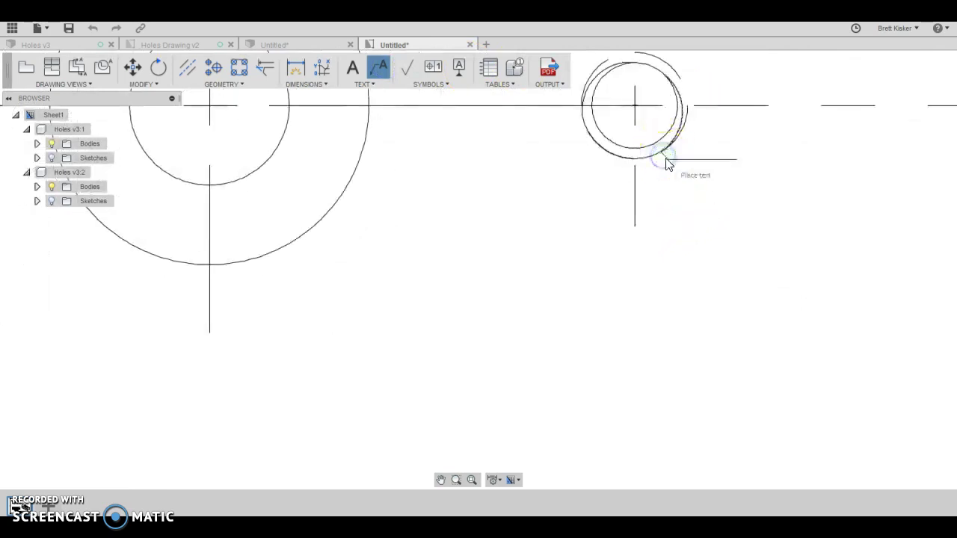
pyautogui.scroll(-4, 711, 278)
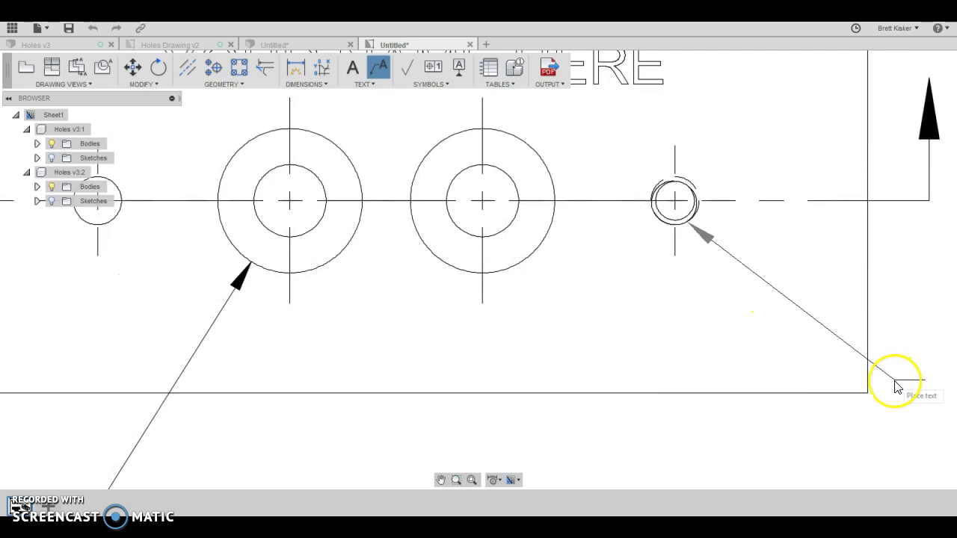
pyautogui.click(895, 383)
# Enter 1/4-20 UNC B as the first line of the tapped hole's leader text and start a second line.
pyautogui.scroll(-5, 860, 370)
pyautogui.moveTo(859, 368)
pyautogui.mouseDown(button='middle')
pyautogui.moveTo(676, 333)
pyautogui.moveTo(633, 303)
pyautogui.mouseUp(button='middle')
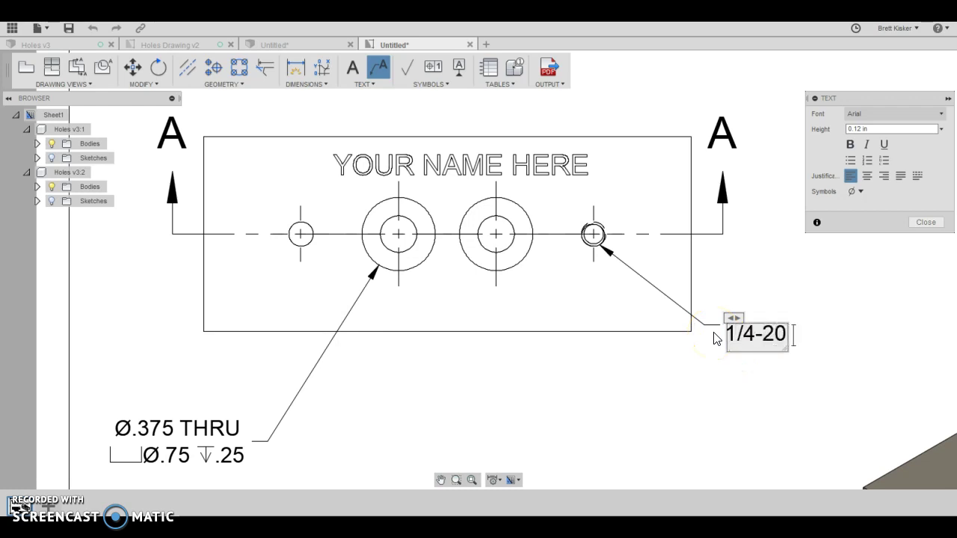
pyautogui.write('UNC B')
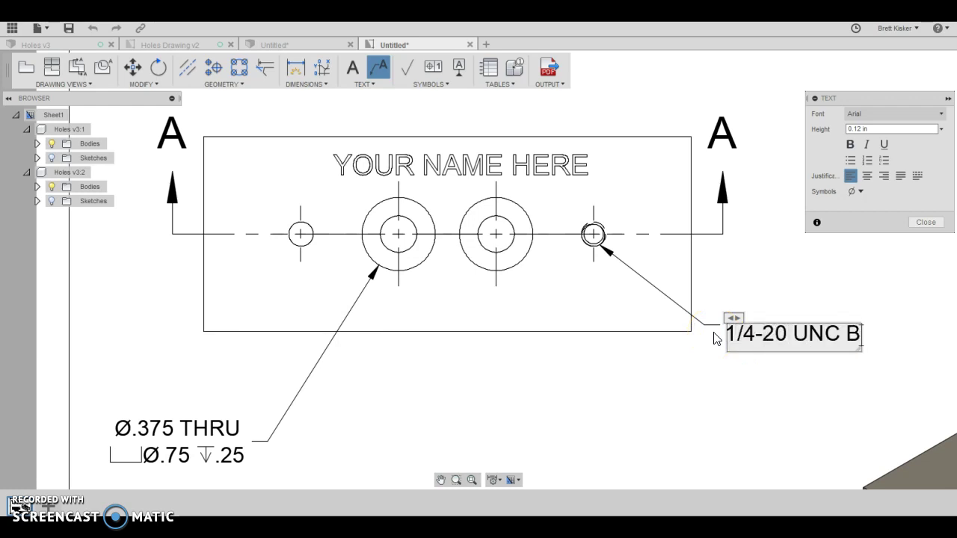
pyautogui.press('Return')
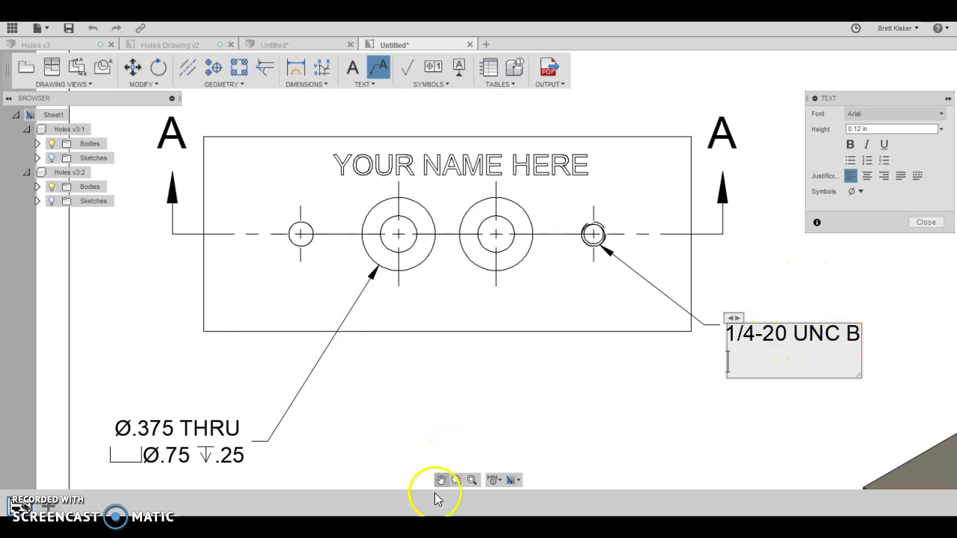
# Check the tapped hole callout in the reference PDF, add a depth symbol with .75 on the second line, and finish the leader text.
pyautogui.hotkey('alt', 'Tab')
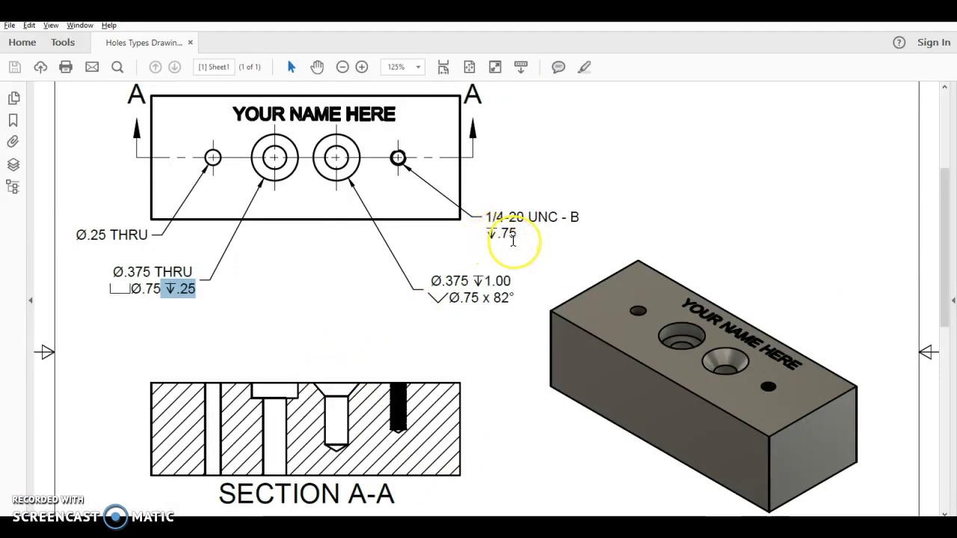
pyautogui.hotkey('alt', 'Tab')
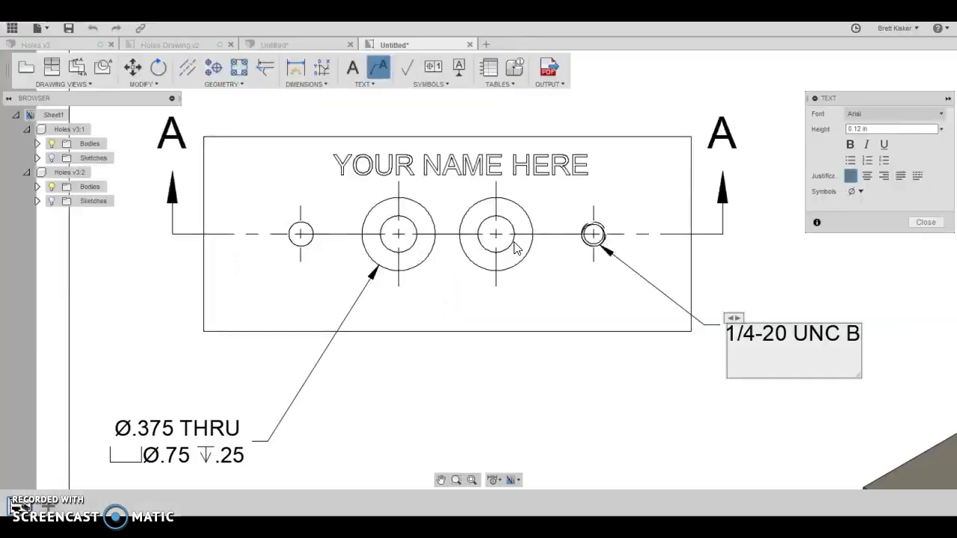
pyautogui.click(871, 193)
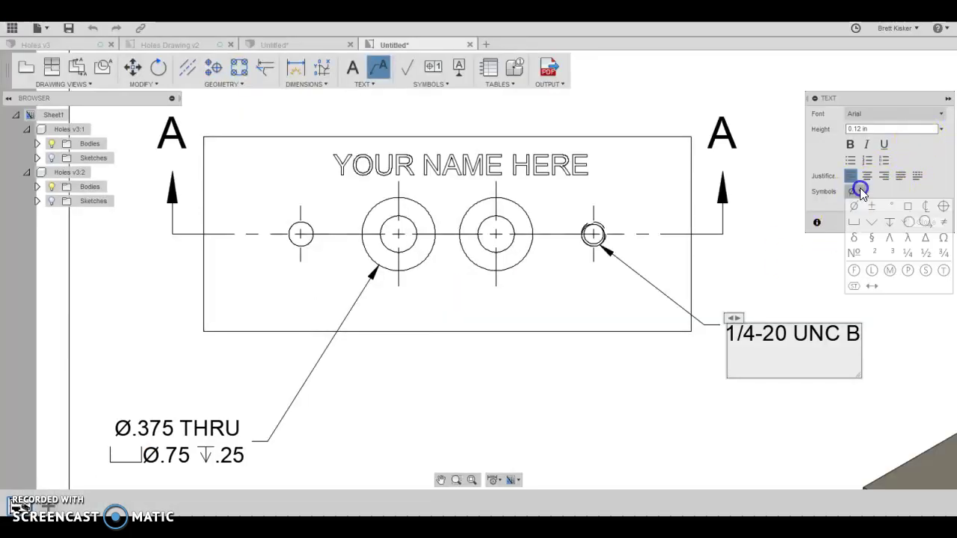
pyautogui.click(895, 223)
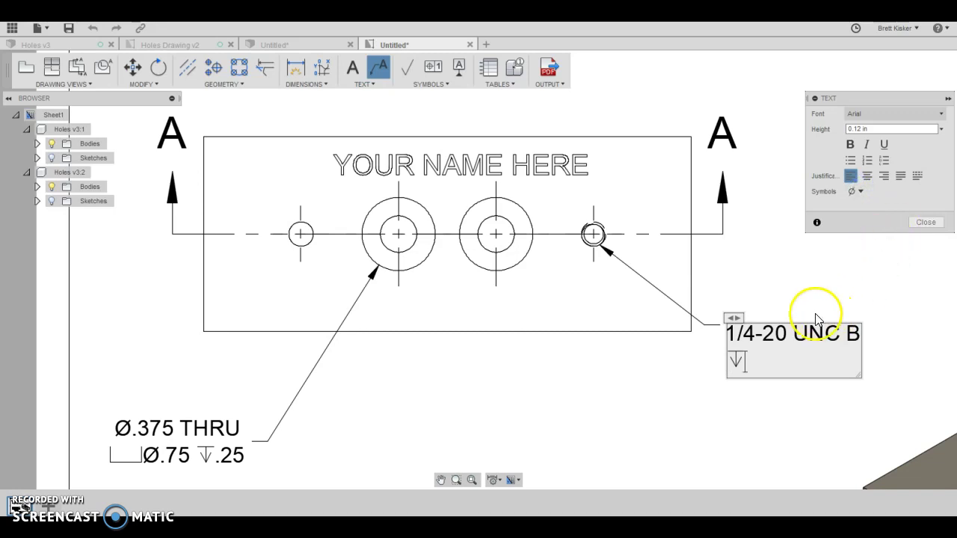
pyautogui.click(763, 359)
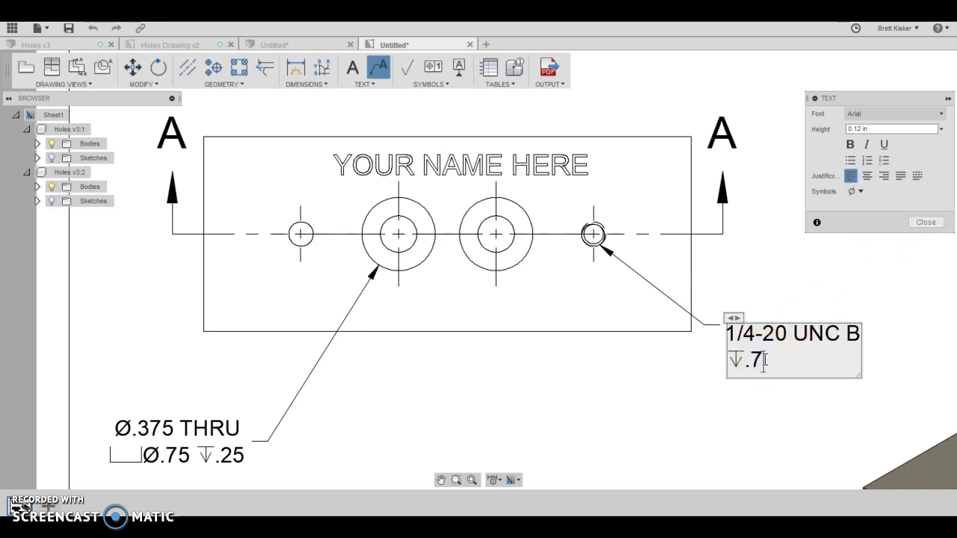
pyautogui.click(808, 317)
pyautogui.press('Return')
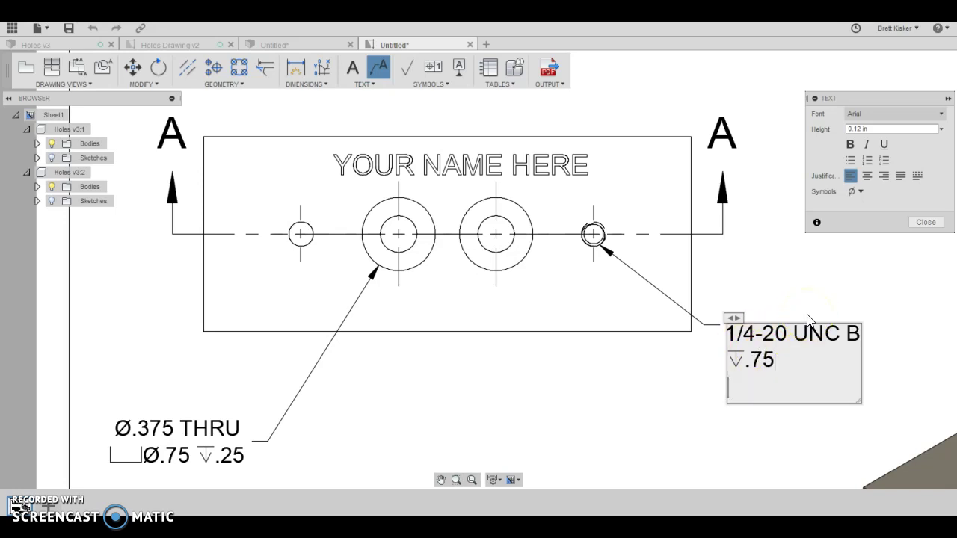
pyautogui.press('BackSpace')
pyautogui.click(926, 222)
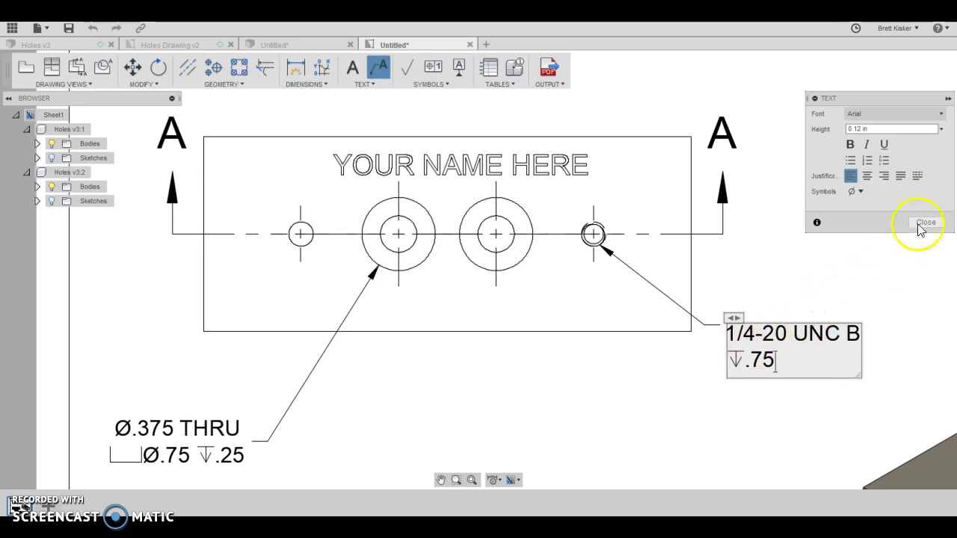
pyautogui.click(568, 365)
# Set the title block's Assignment field to 5.5 Hole Types and deselect everything.
pyautogui.scroll(-3, 544, 374)
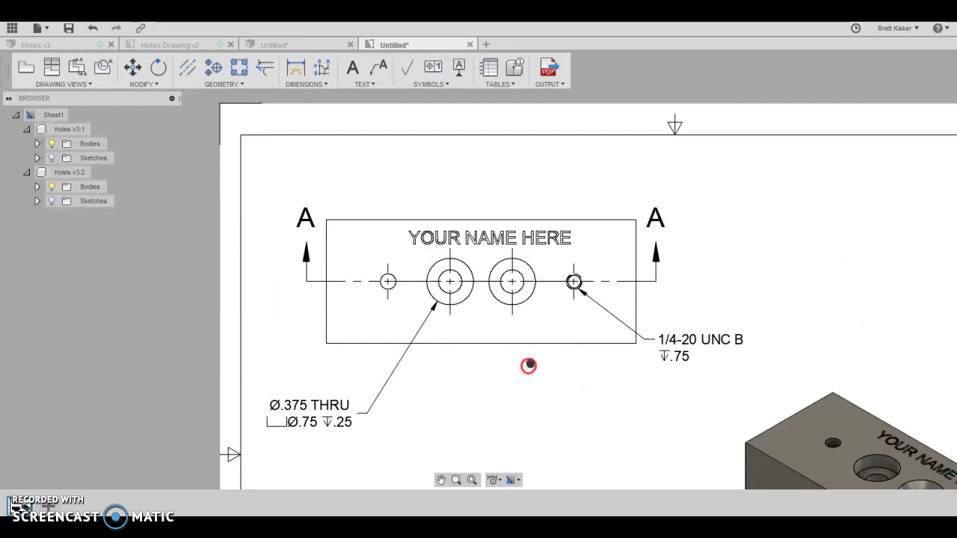
pyautogui.moveTo(527, 366)
pyautogui.mouseDown(button='middle')
pyautogui.moveTo(569, 314)
pyautogui.moveTo(551, 307)
pyautogui.mouseUp(button='middle')
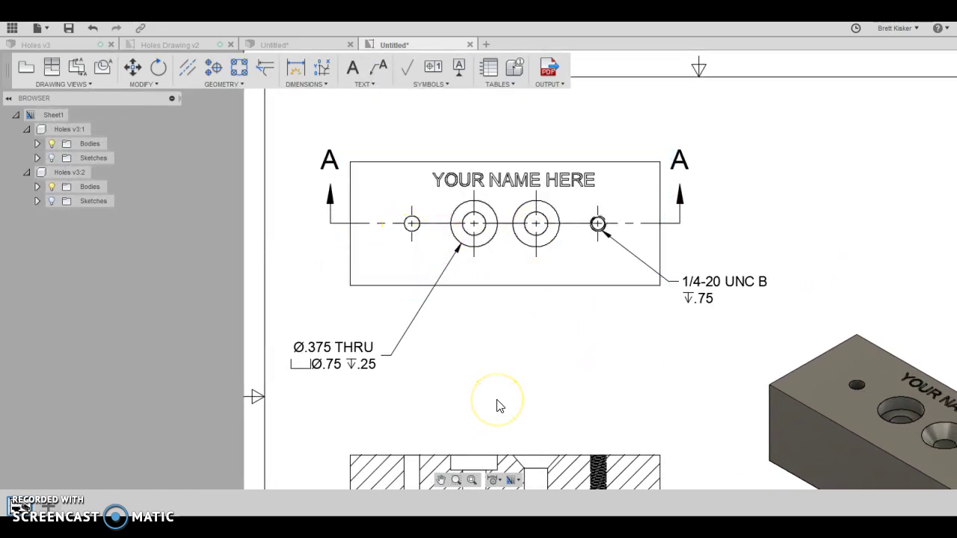
pyautogui.scroll(-3, 603, 417)
pyautogui.moveTo(606, 417)
pyautogui.mouseDown(button='middle')
pyautogui.moveTo(500, 252)
pyautogui.moveTo(491, 259)
pyautogui.mouseUp(button='middle')
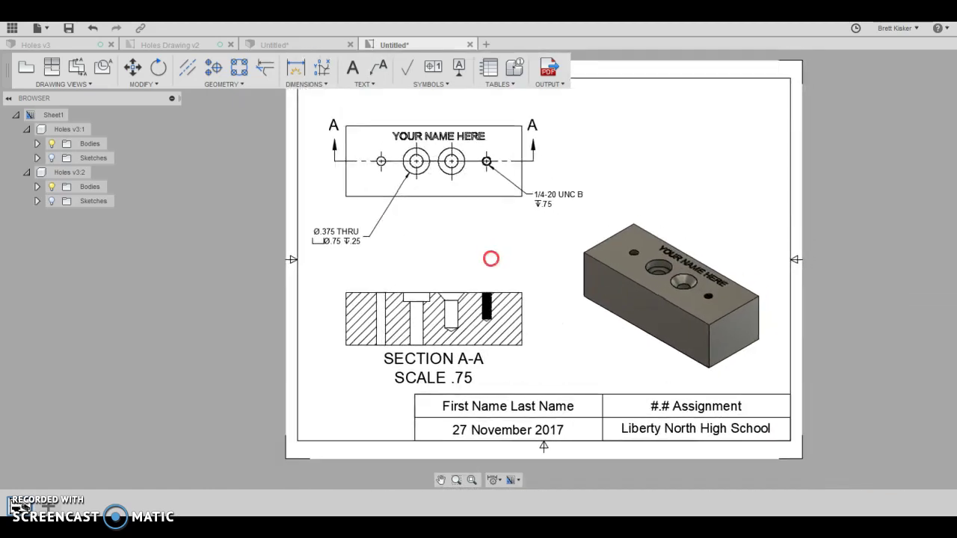
pyautogui.doubleClick(671, 407)
pyautogui.tripleClick(887, 145)
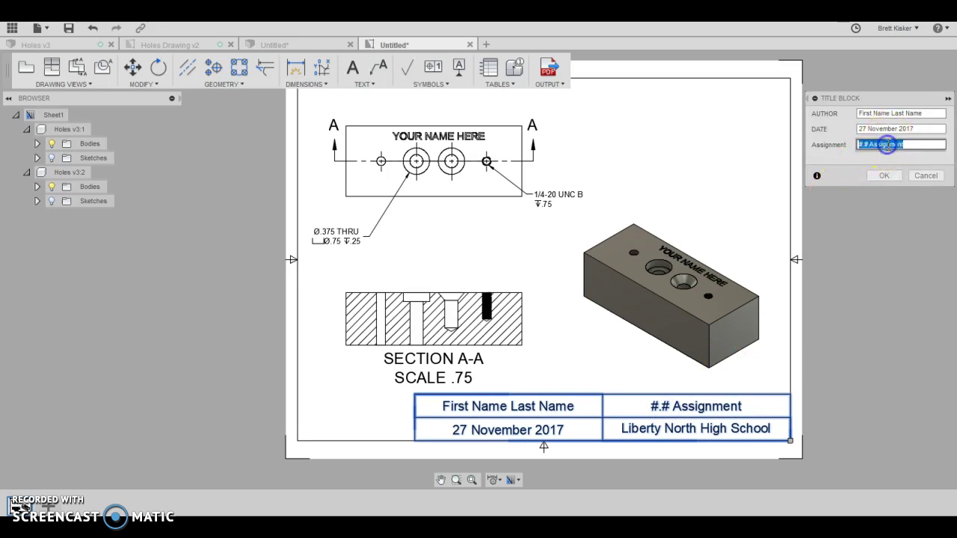
pyautogui.write('5.5 Hole Types')
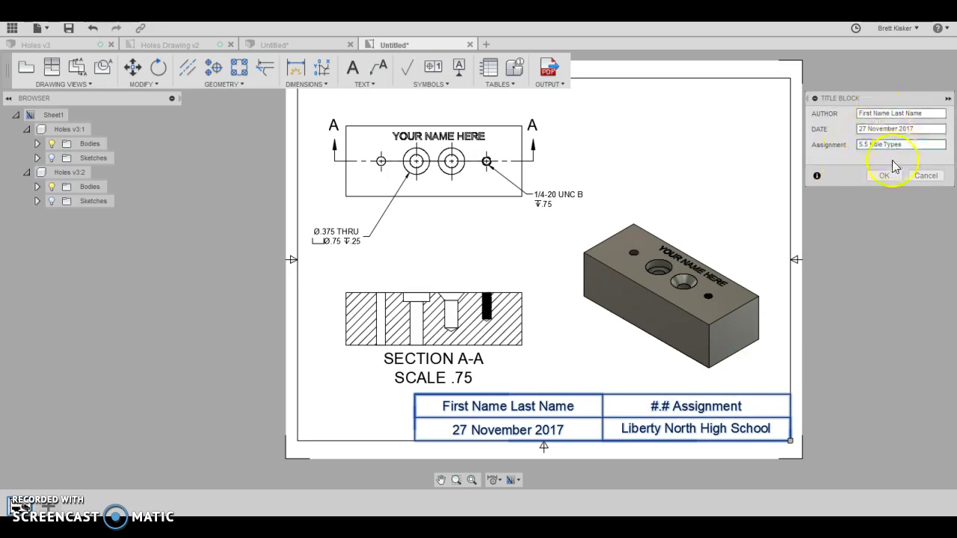
pyautogui.click(886, 174)
pyautogui.click(646, 300)
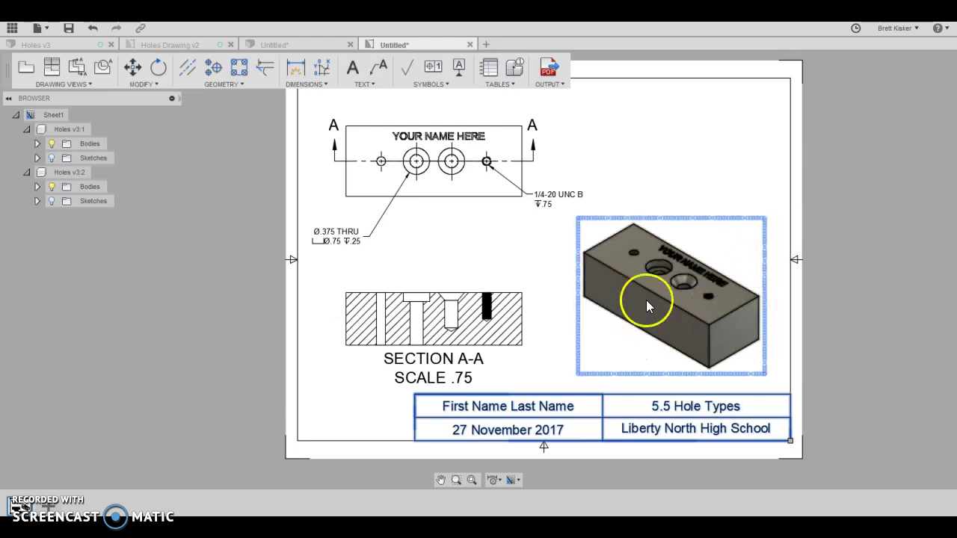
pyautogui.click(729, 194)
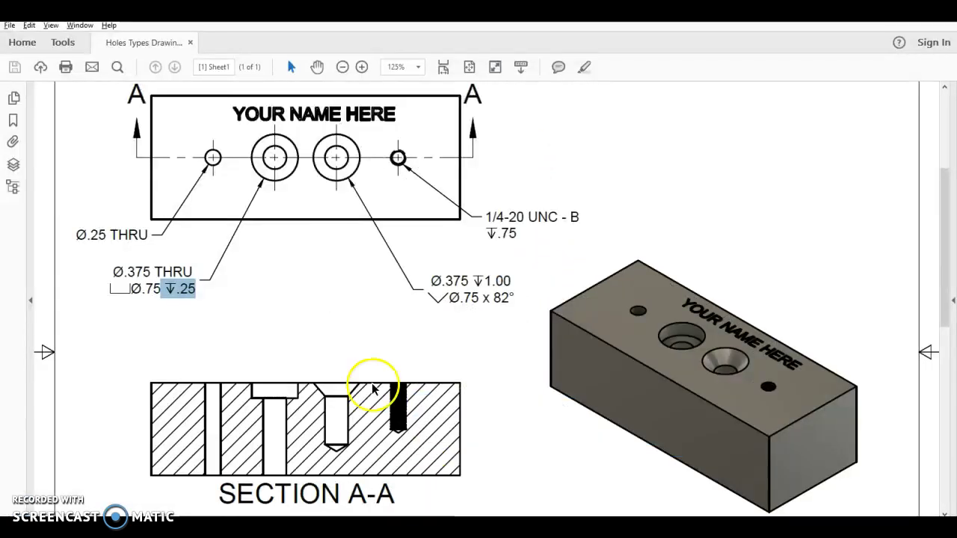
# Review the top view's hole callouts in the reference PDF.
pyautogui.scroll(1, 381, 359)
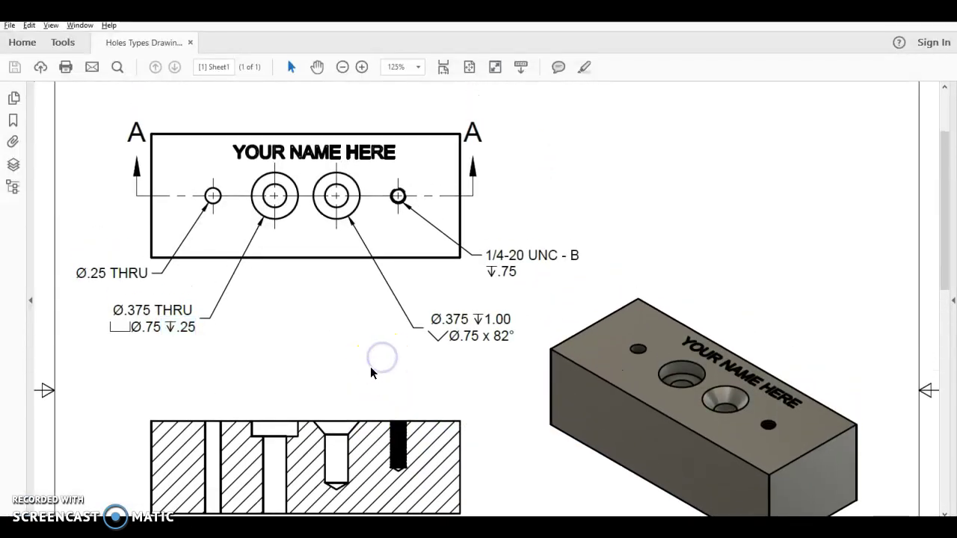